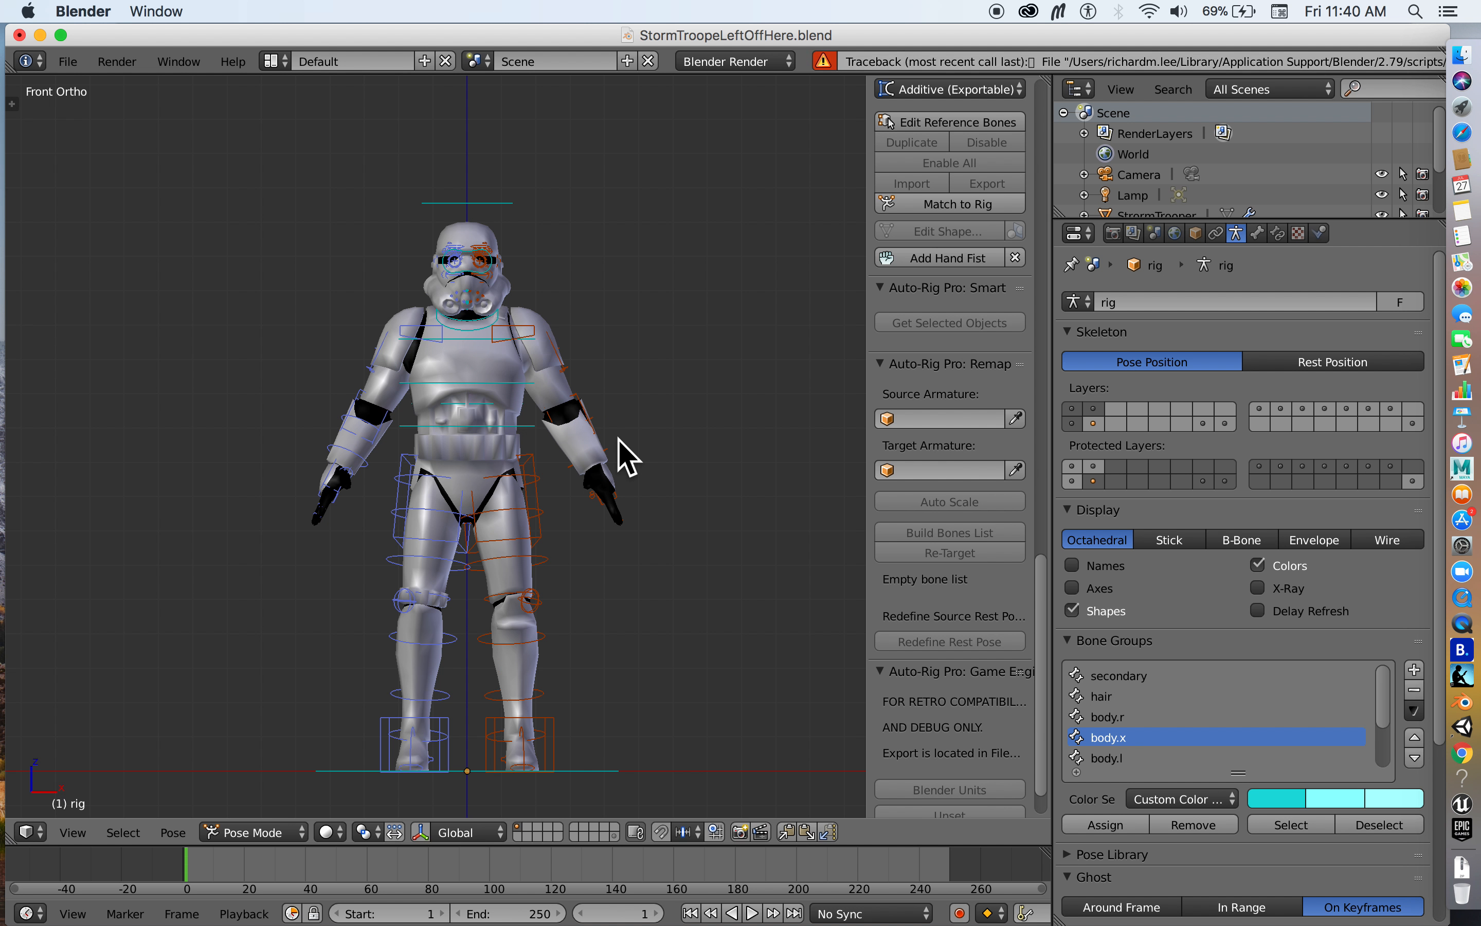
Step: Test-move the rig's root master control to check whether the StormTrooper mesh follows, and cancel the move
{"action": "left_click", "coordinate": [526, 435]}
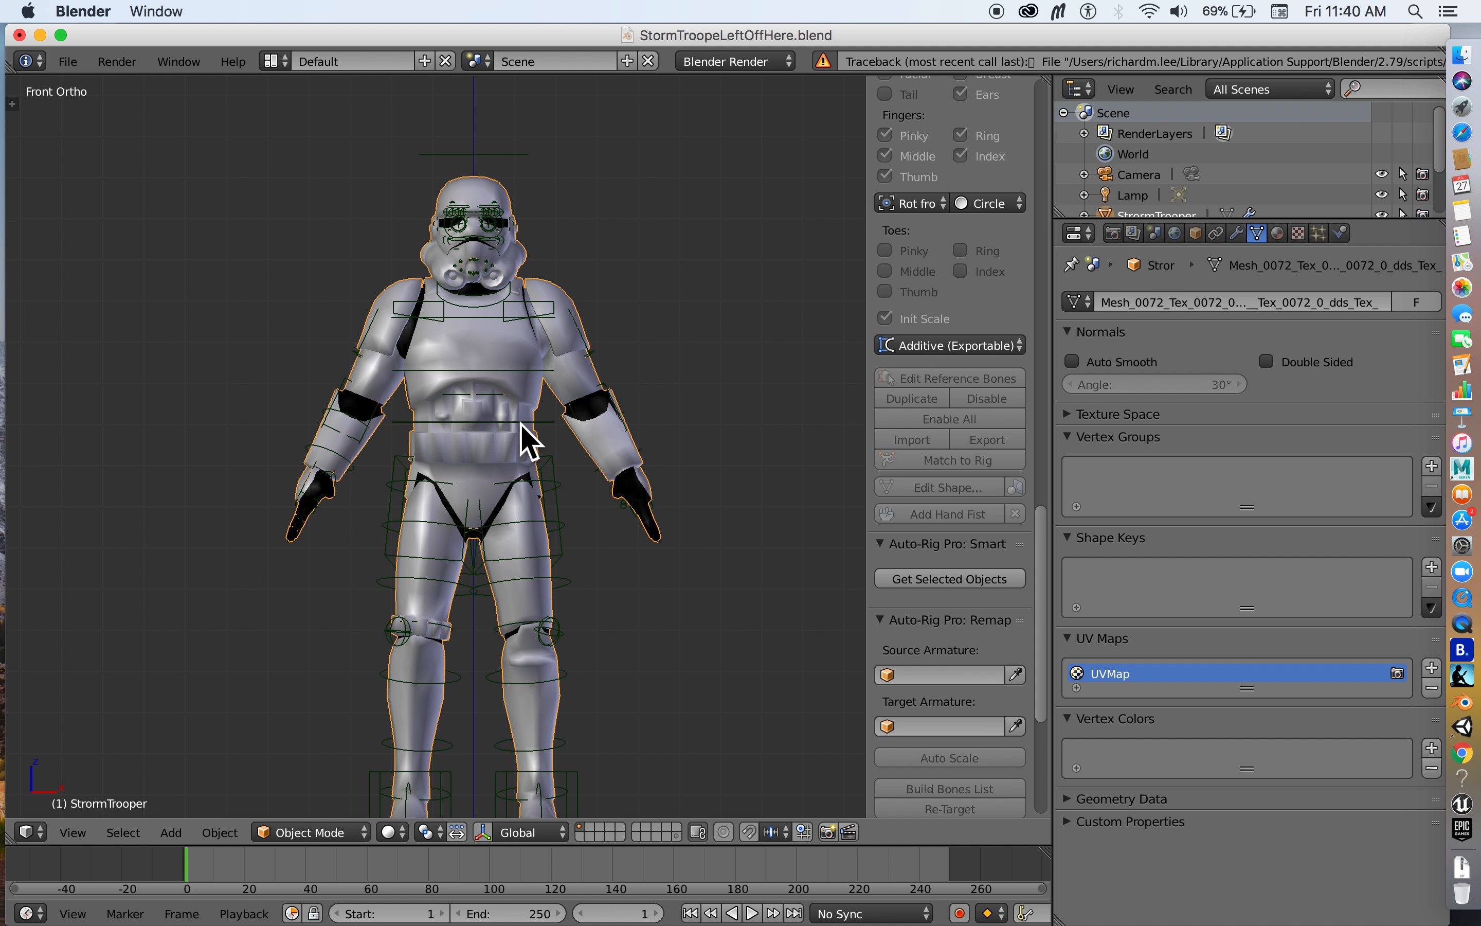
{"action": "right_click", "coordinate": [518, 421]}
{"action": "key", "text": "g"}
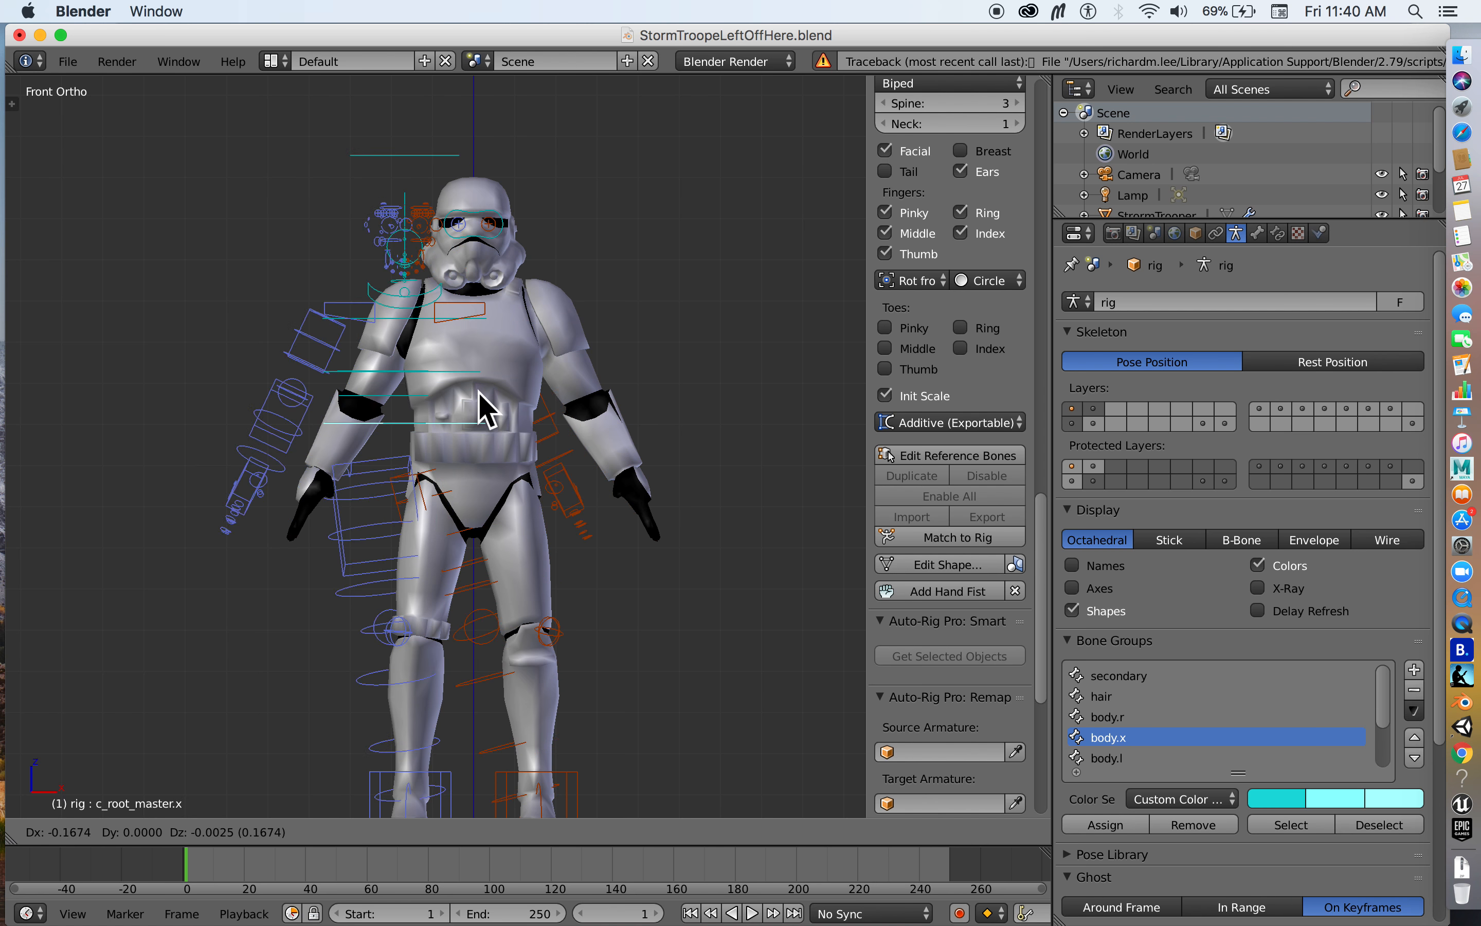
{"action": "right_click", "coordinate": [502, 421]}
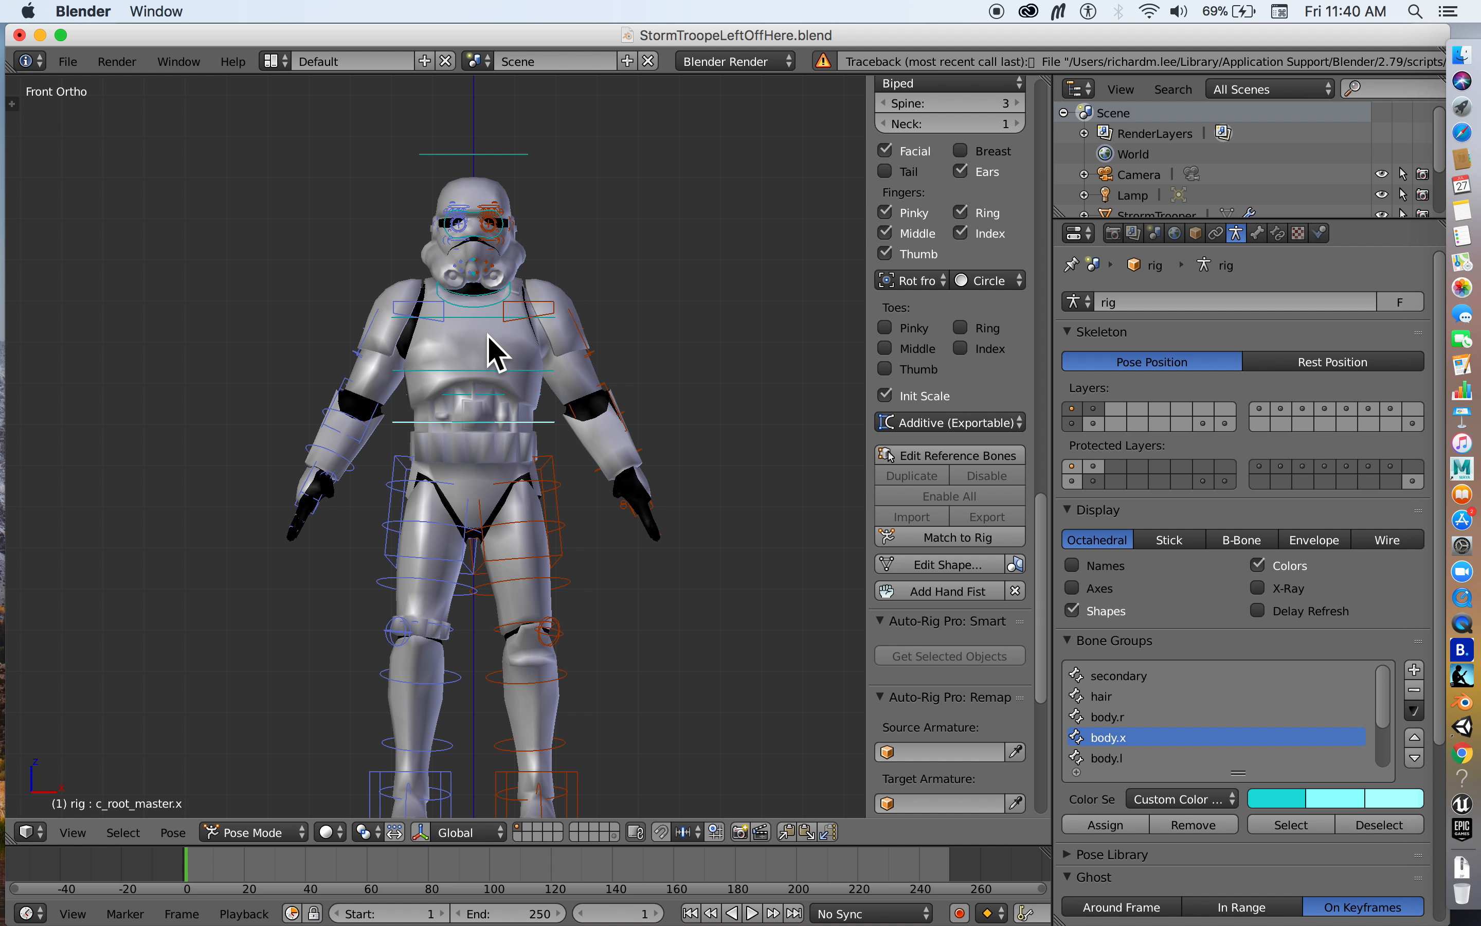
Step: Select the StormTrooper mesh together with the rig and bind them with Auto-Rig Pro's skin binding
{"action": "scroll", "coordinate": [470, 407], "scroll_direction": "up", "scroll_amount": 2}
{"action": "right_click", "coordinate": [483, 308]}
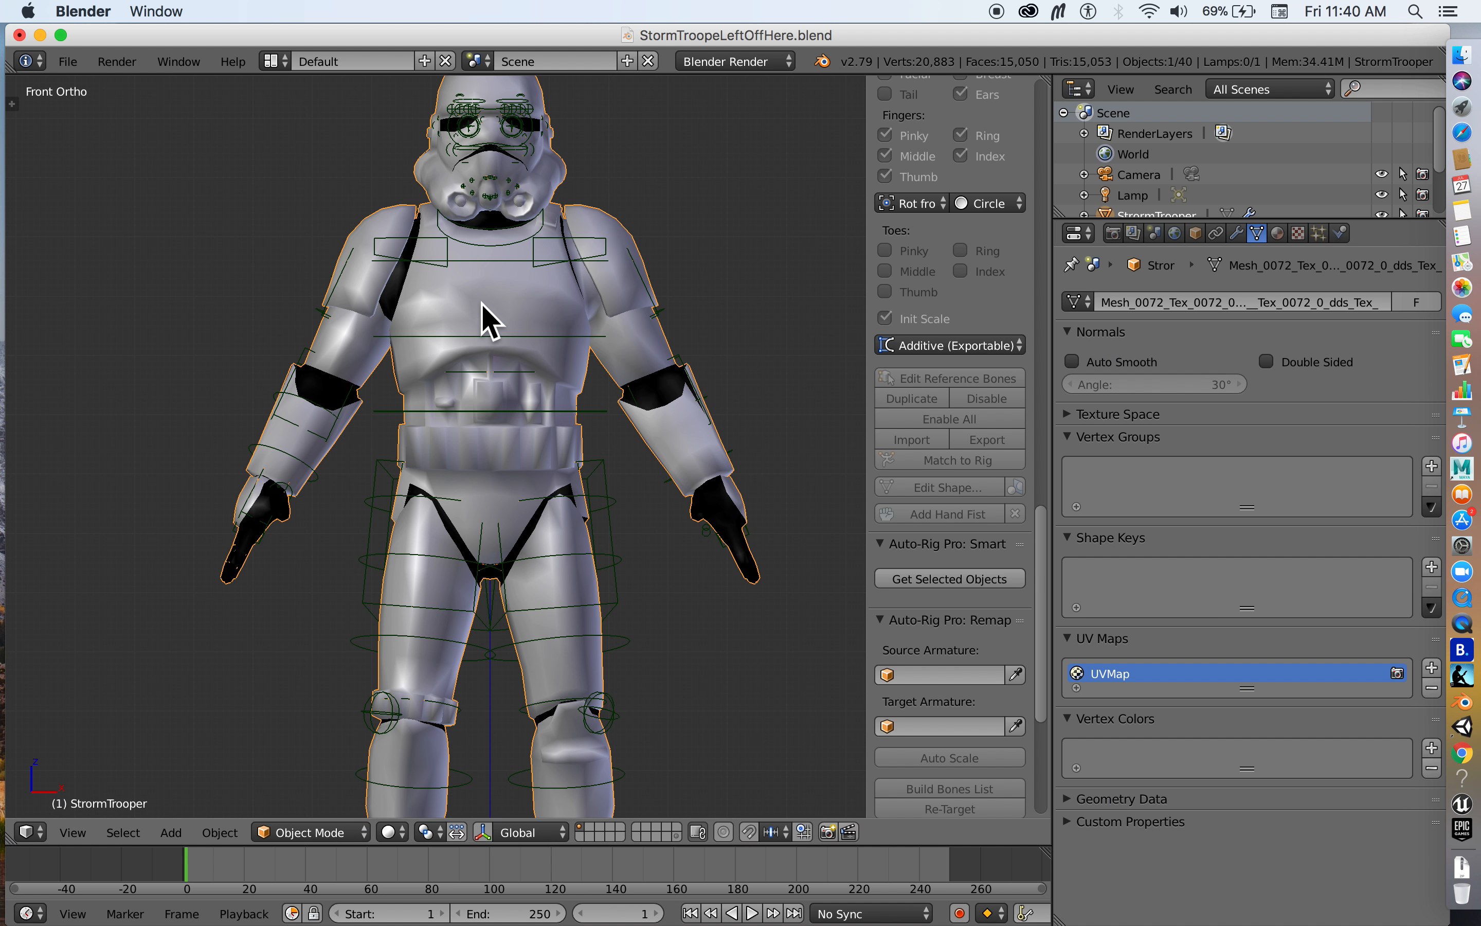
{"action": "right_click", "coordinate": [613, 498]}
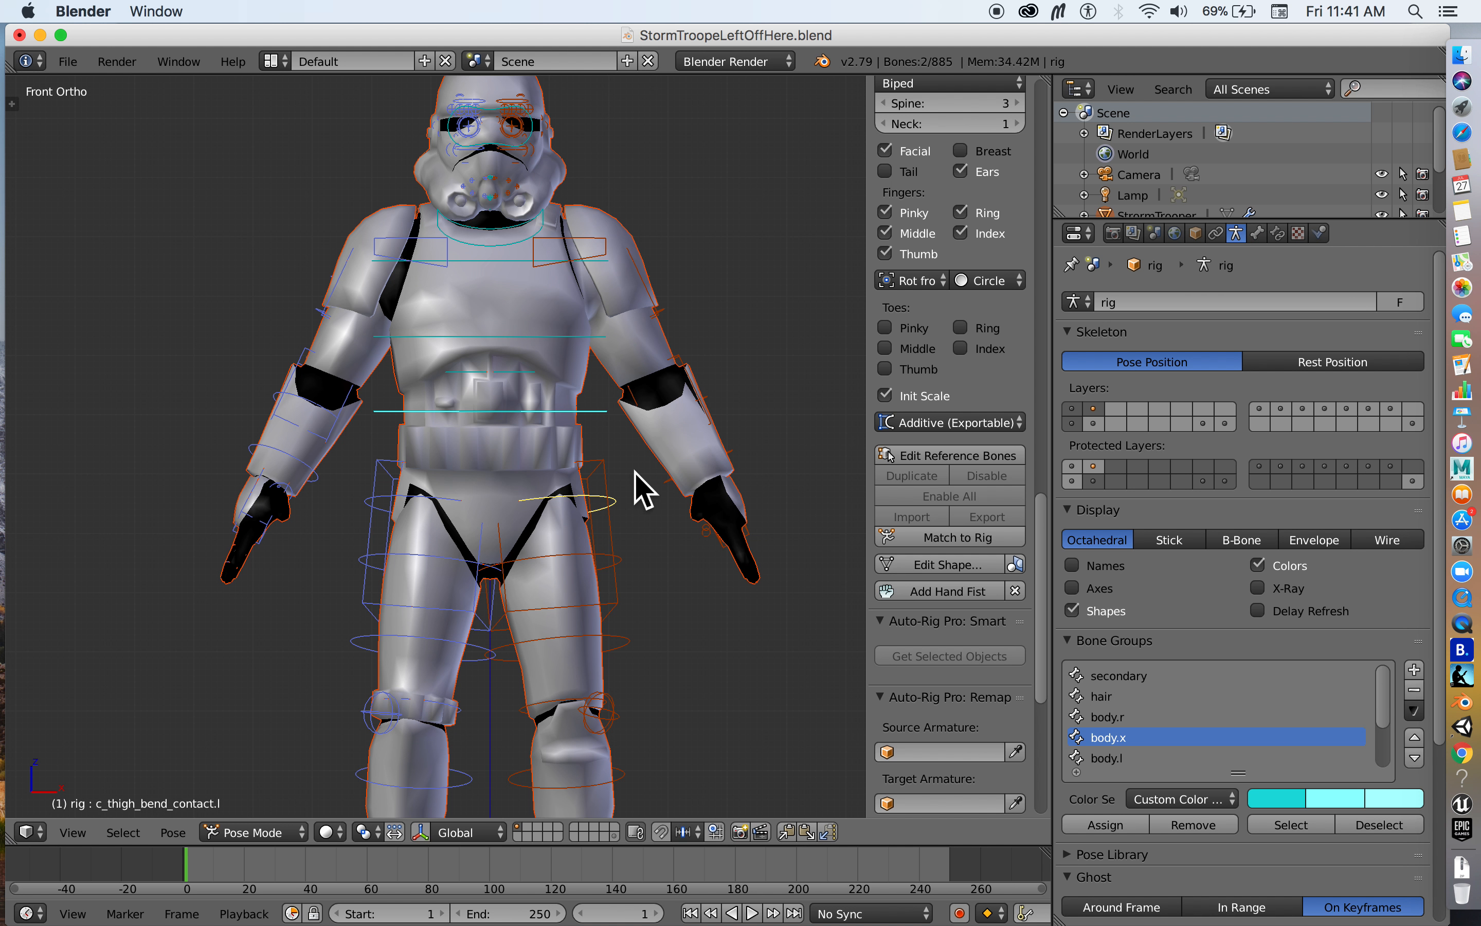
{"action": "scroll", "coordinate": [927, 337], "scroll_direction": "up", "scroll_amount": 6}
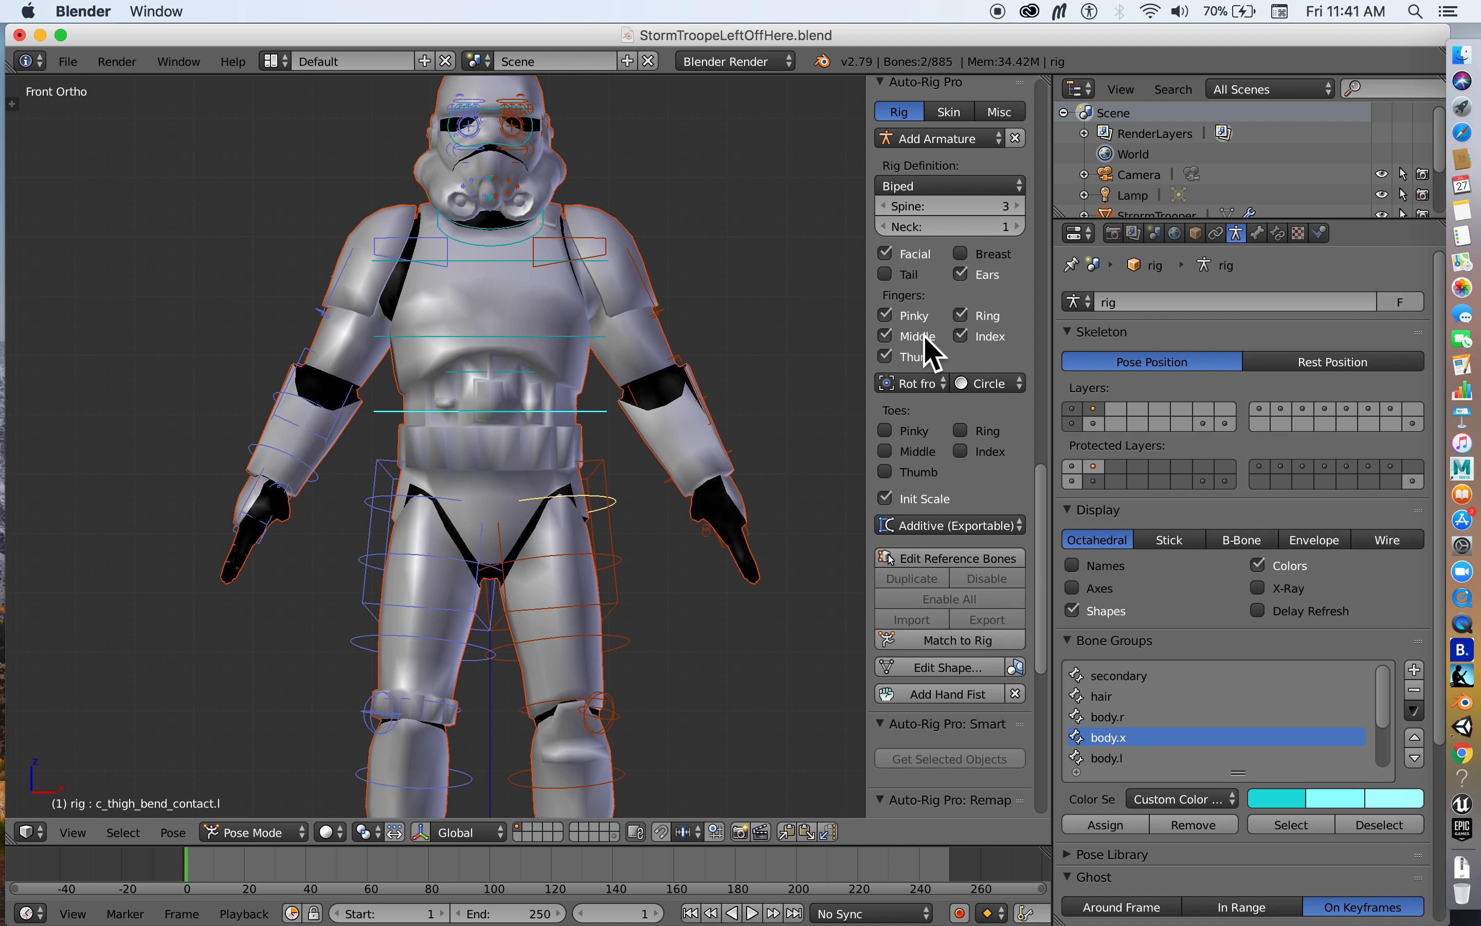
{"action": "left_click", "coordinate": [949, 194]}
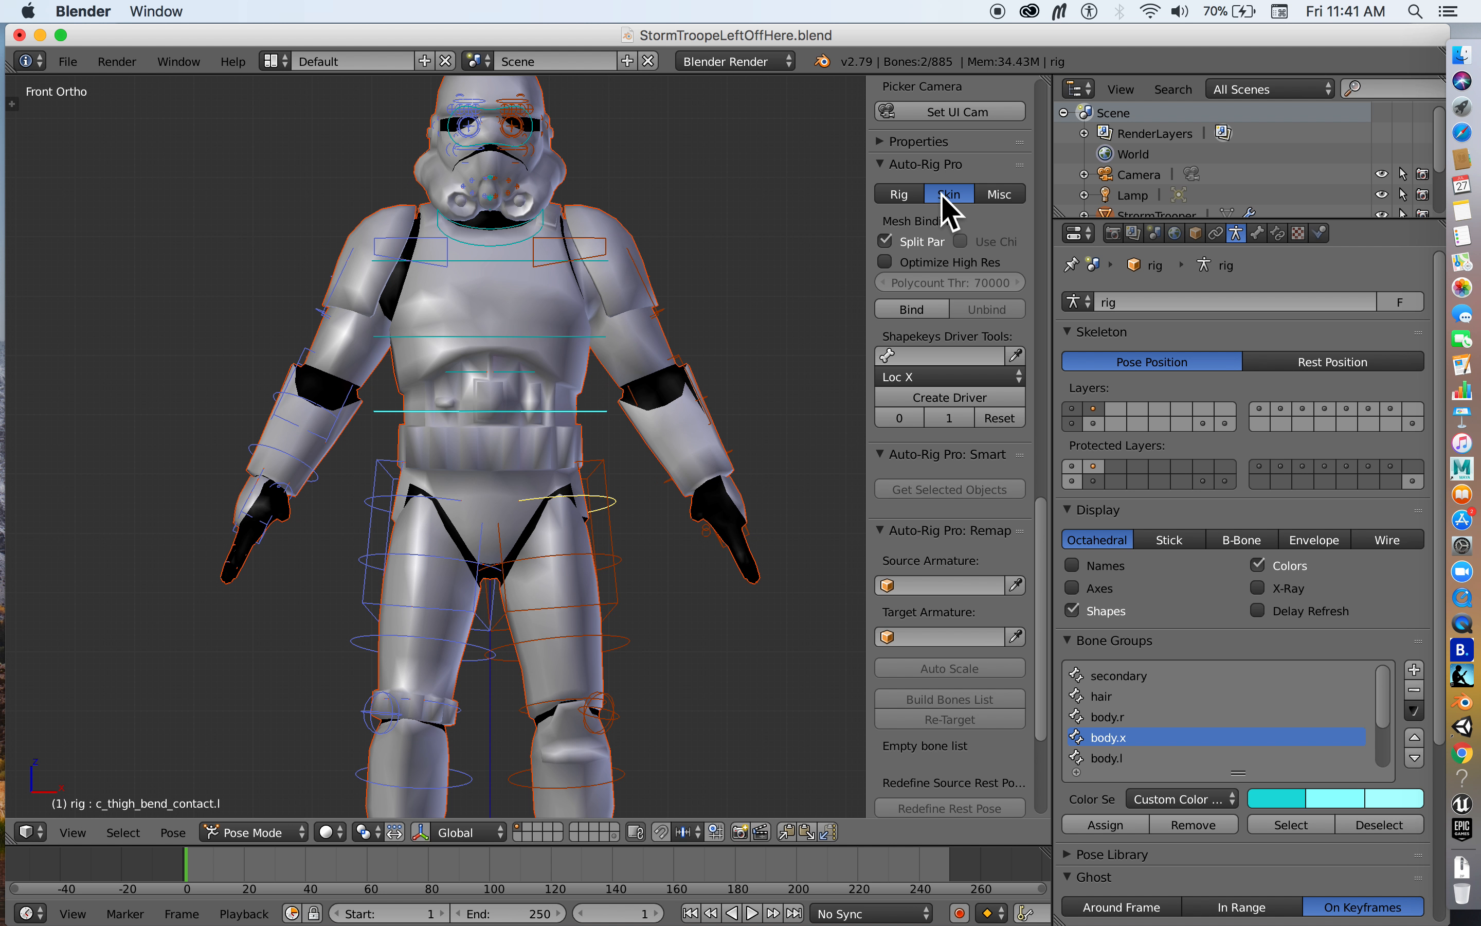
{"action": "left_click", "coordinate": [931, 313]}
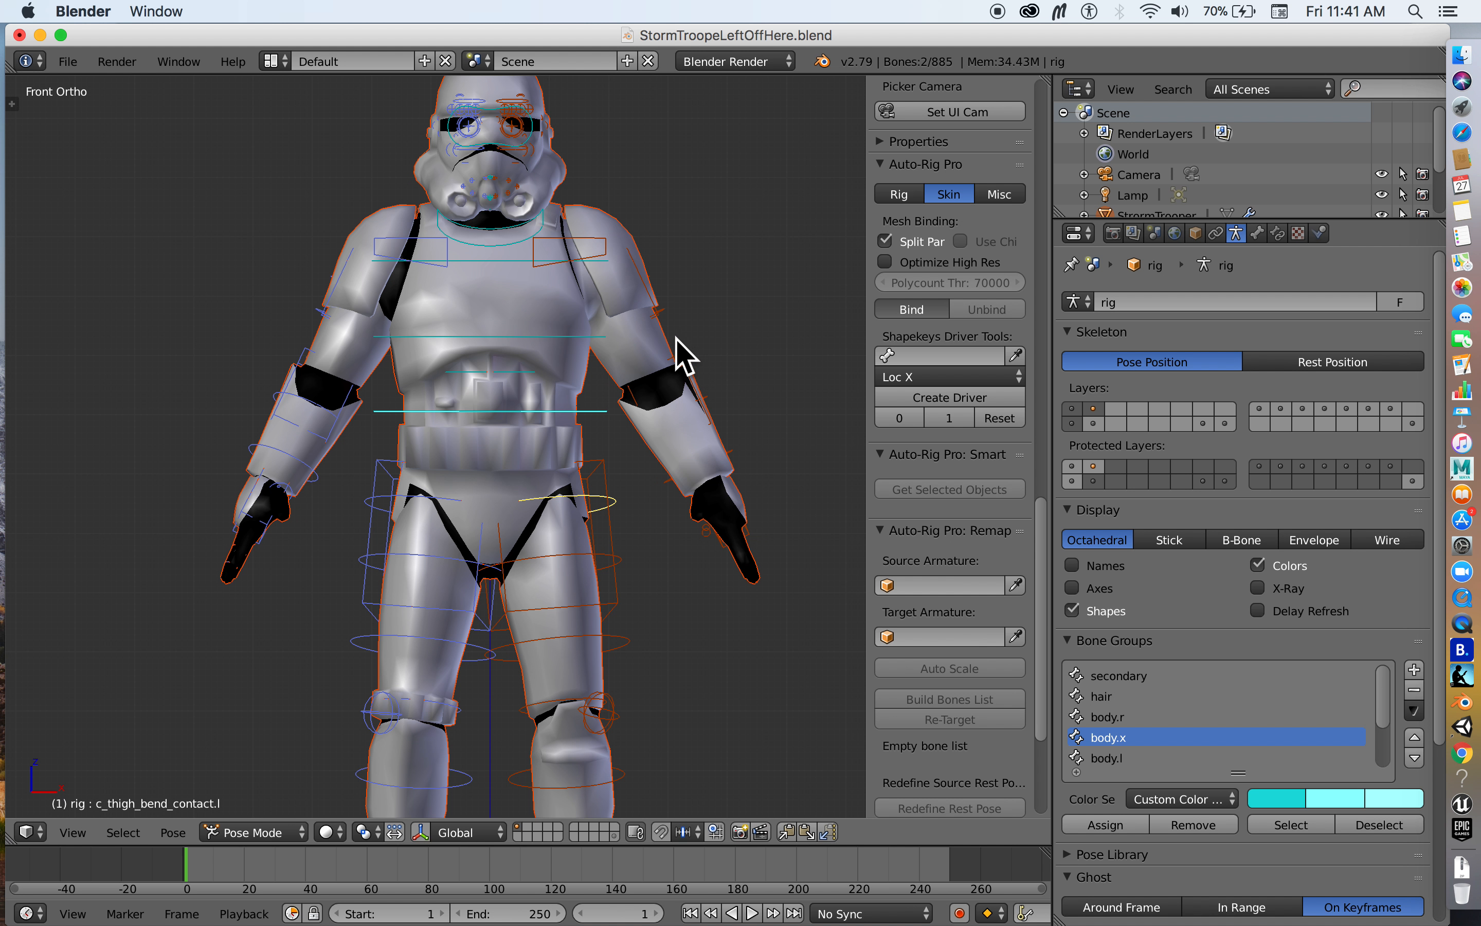
Step: Put the rig in Pose Mode, test-rotate the left shoulder control c_shoulder.l and cancel the rotation
{"action": "right_click", "coordinate": [589, 242]}
{"action": "right_click", "coordinate": [572, 238]}
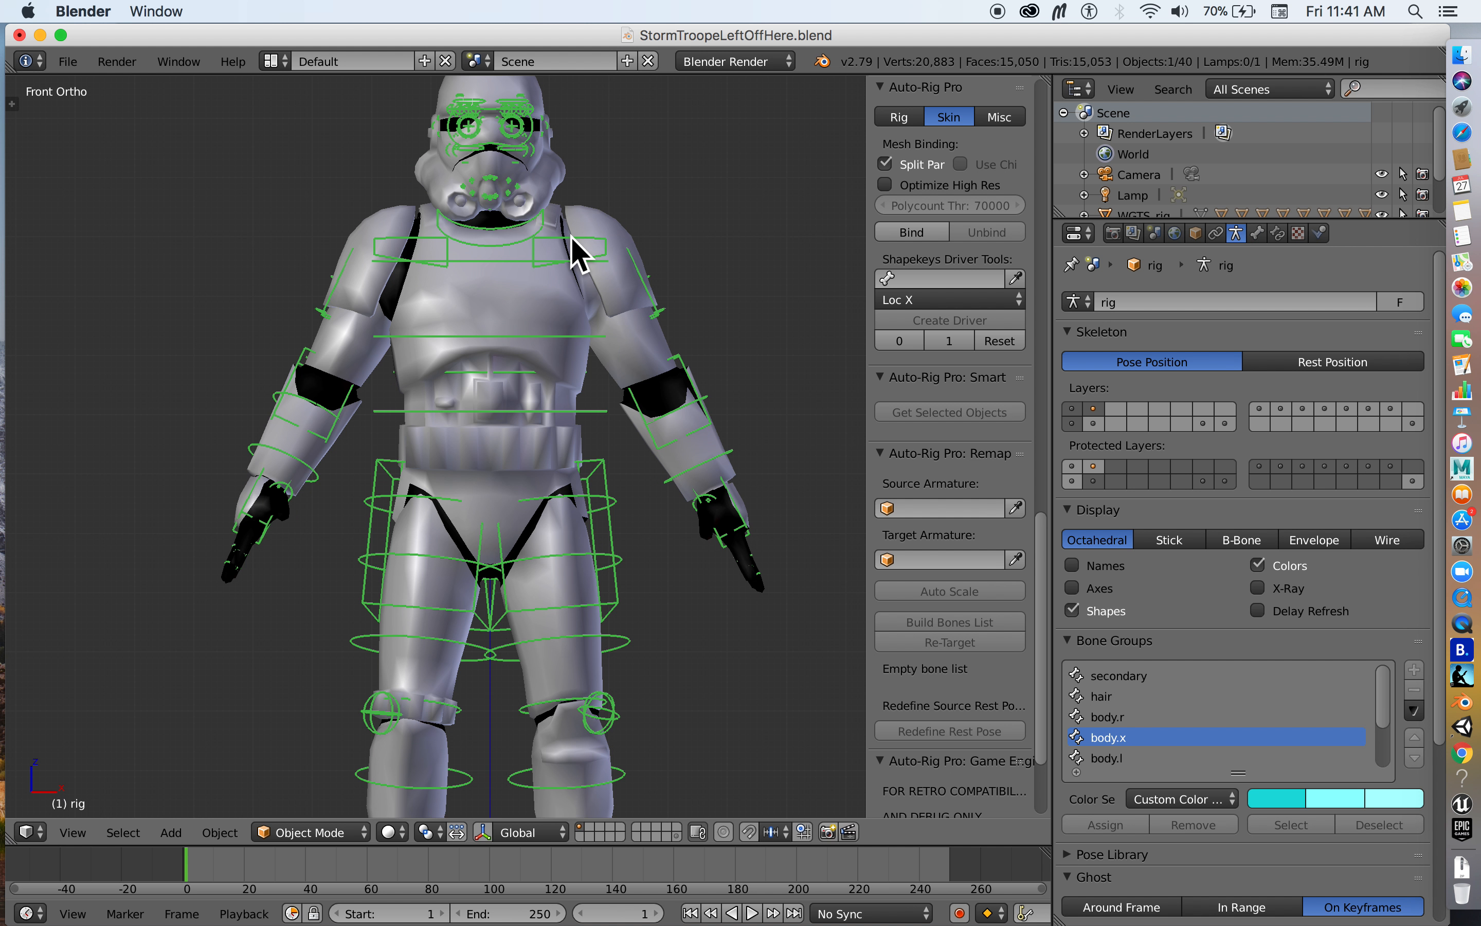
{"action": "key", "text": "ctrl+Tab"}
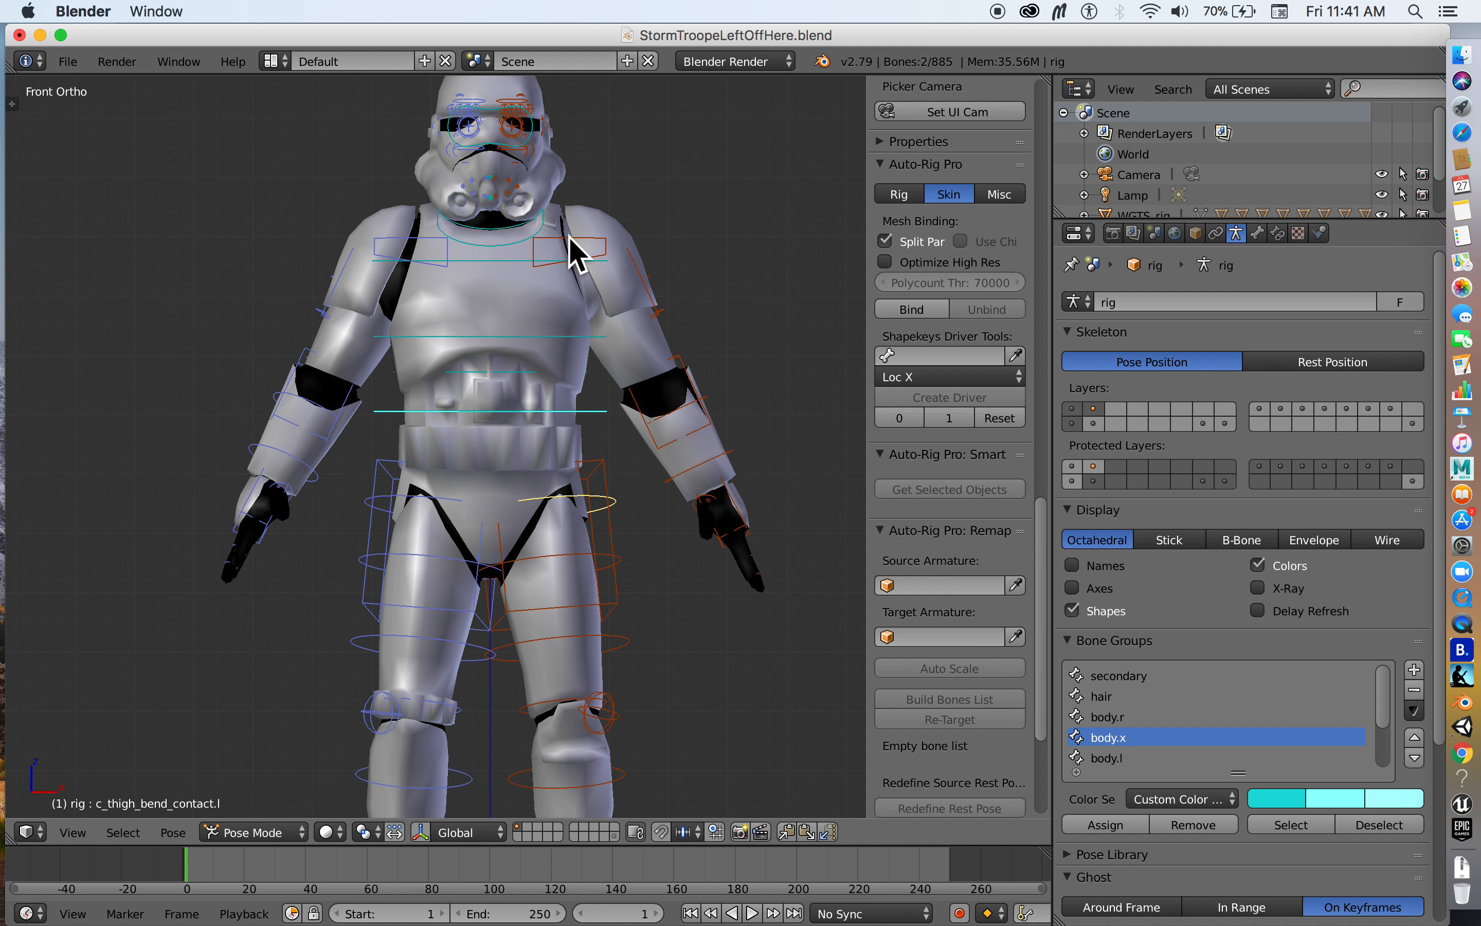
{"action": "key", "text": "ctrl+Tab"}
{"action": "key", "text": "ctrl+Tab"}
{"action": "right_click", "coordinate": [570, 245]}
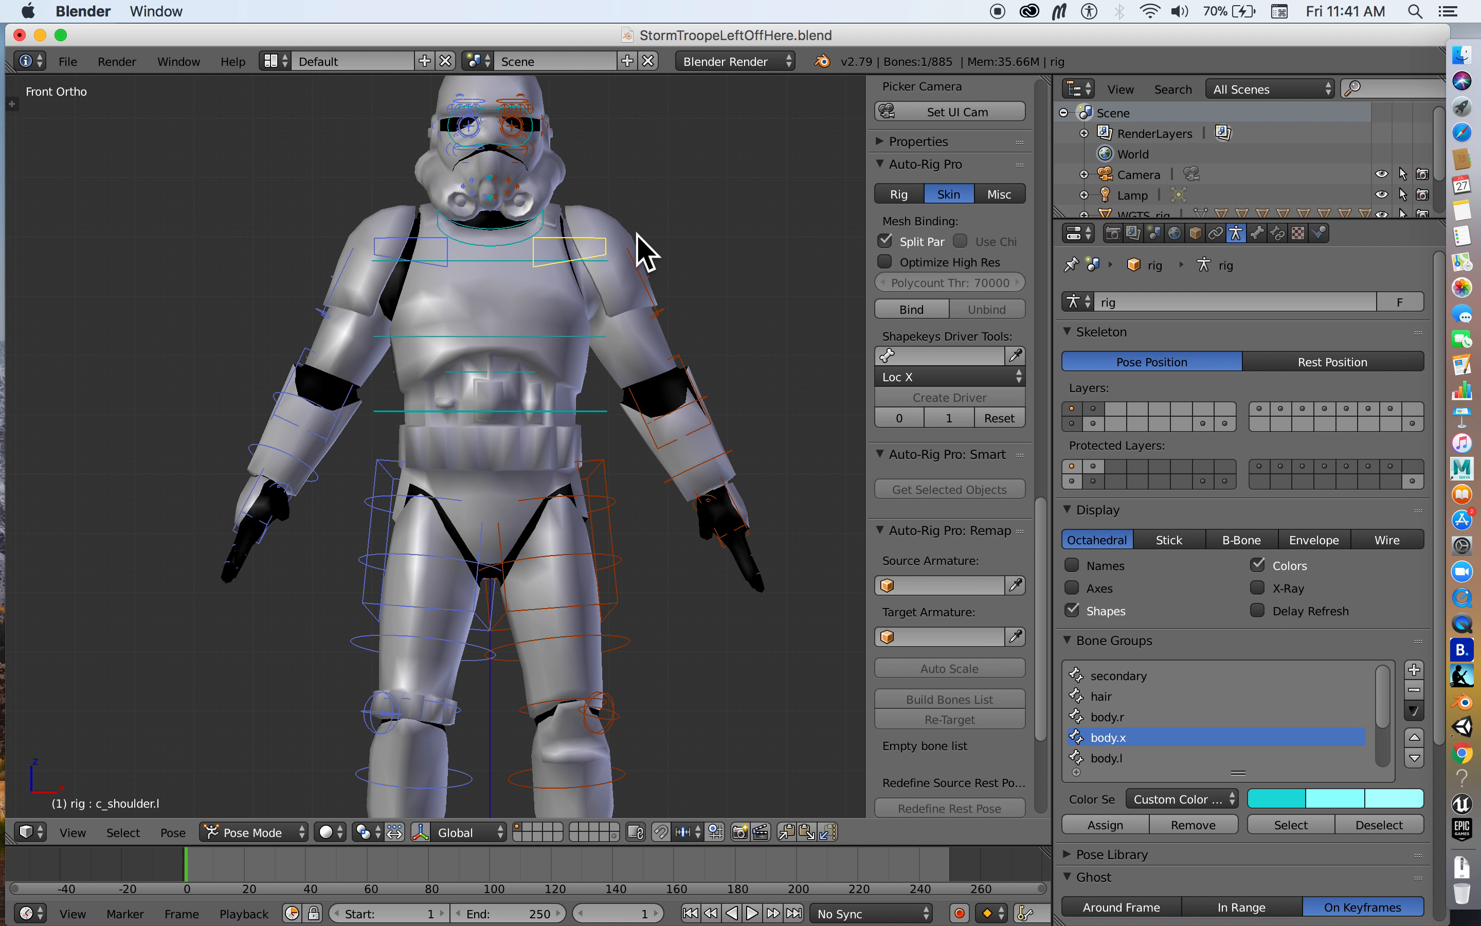
{"action": "key", "text": "r"}
{"action": "key", "text": "Escape"}
Step: Test-move the c_root_master.x control to check that the bound mesh deforms with the rig, and cancel the move
{"action": "right_click", "coordinate": [560, 406]}
{"action": "key", "text": "g"}
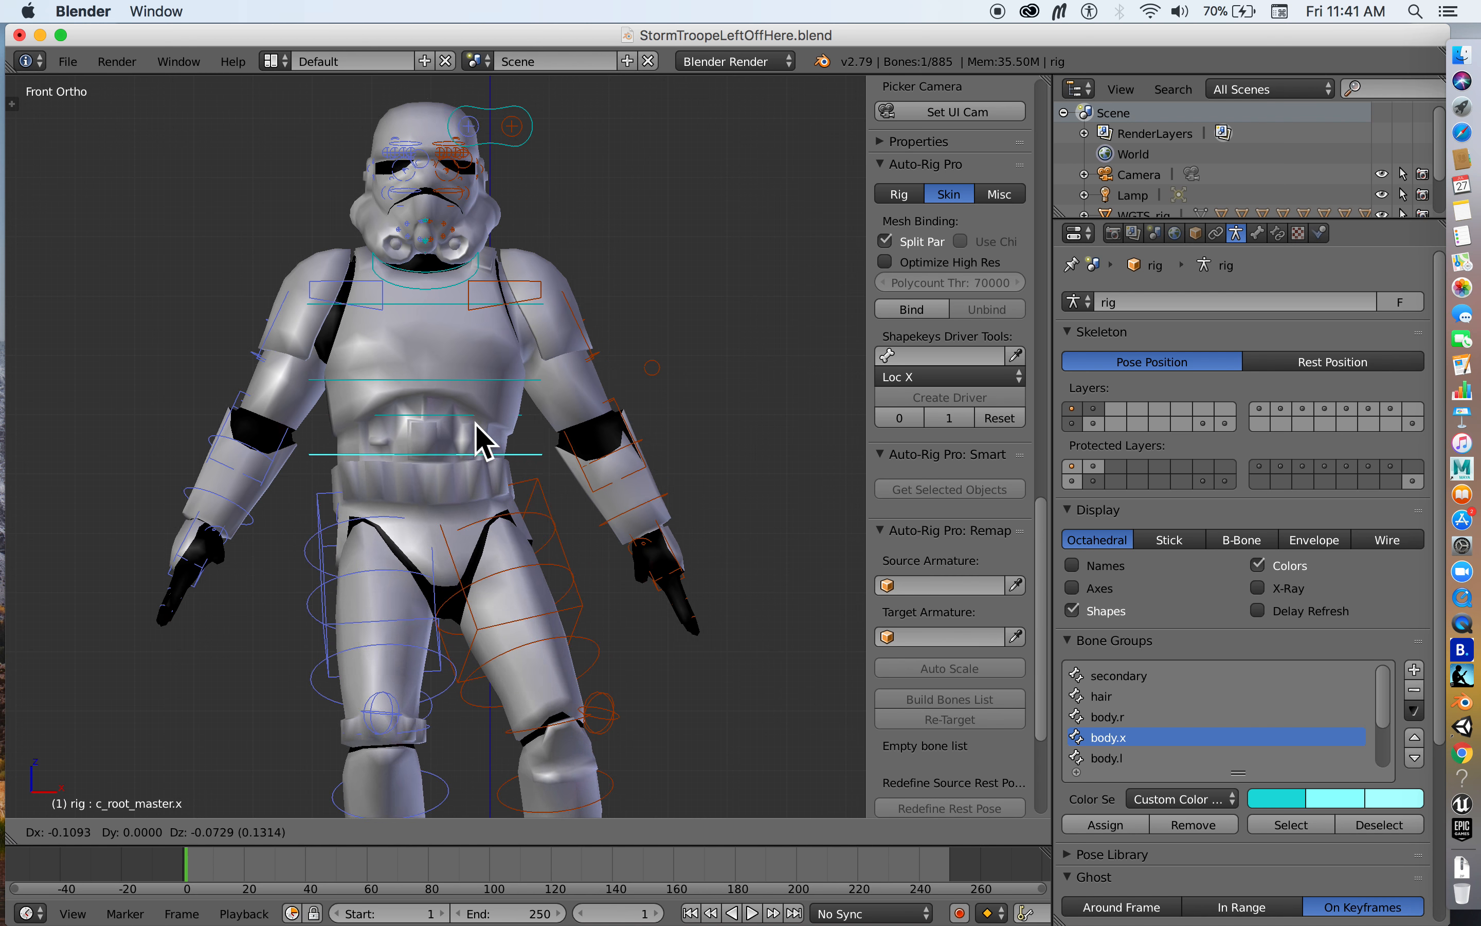
{"action": "key", "text": "Escape"}
Step: Return the rig to Object Mode and add the StormTrooper mesh to the selection
{"action": "scroll", "coordinate": [591, 410], "scroll_direction": "down", "scroll_amount": 5}
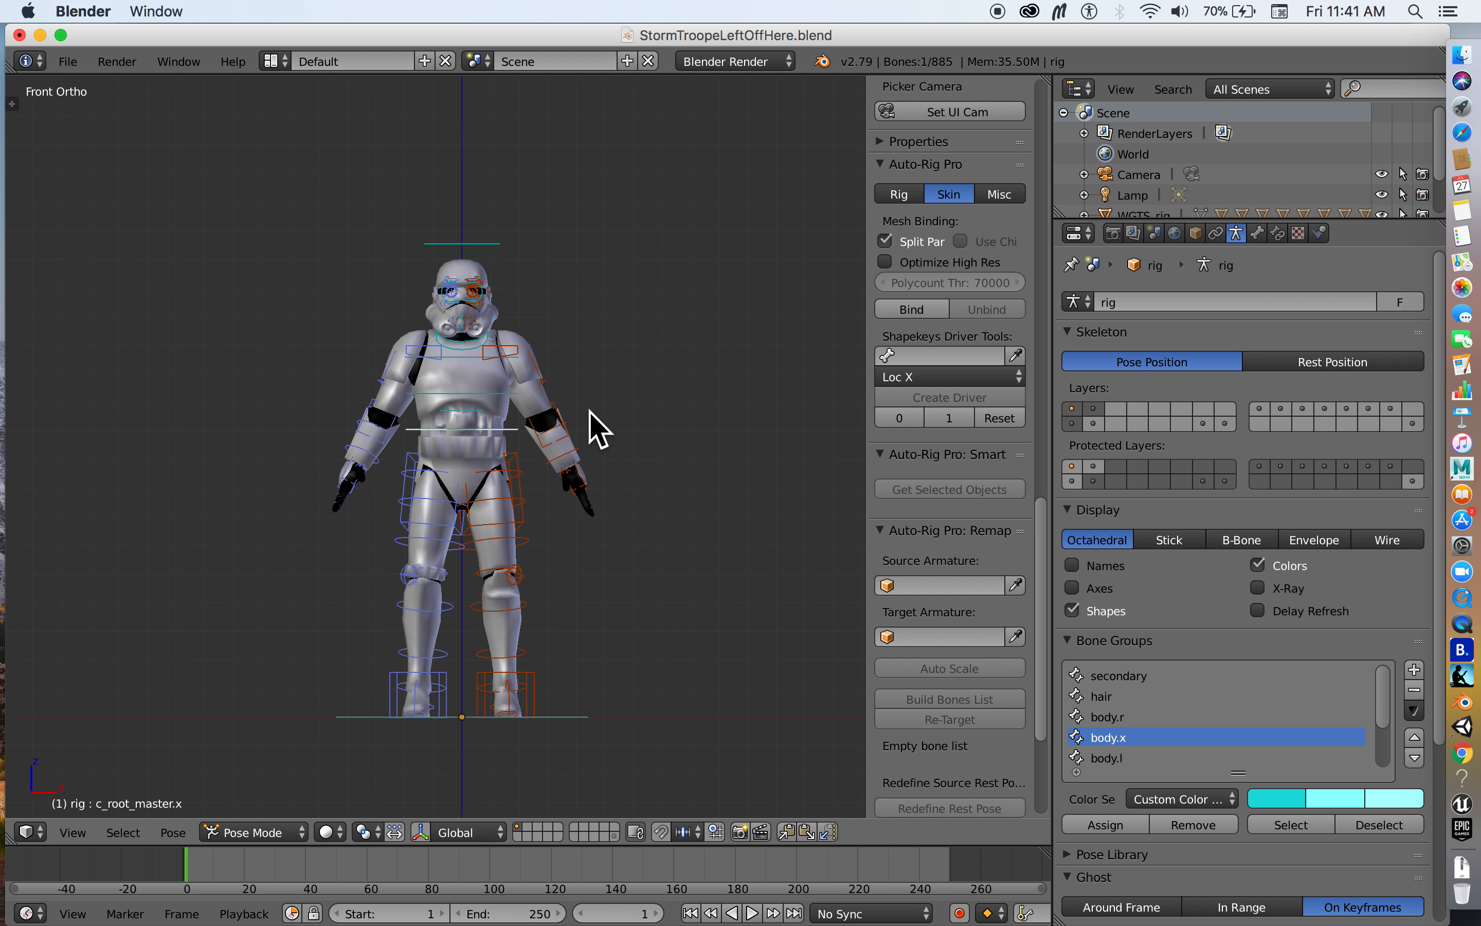
{"action": "key", "text": "ctrl+Tab"}
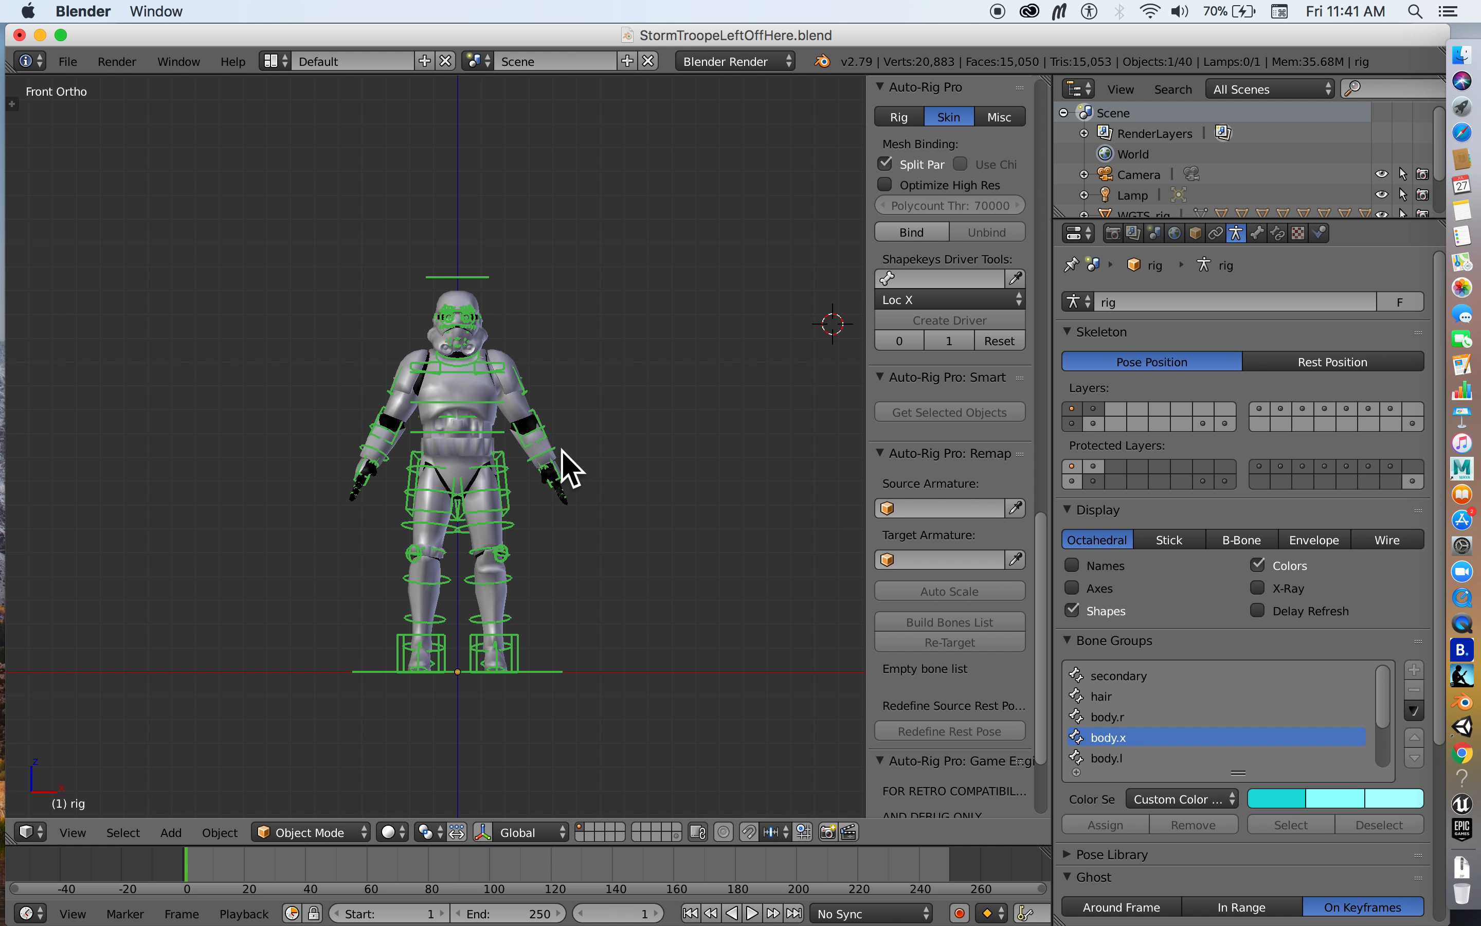
{"action": "scroll", "coordinate": [513, 456], "scroll_direction": "up", "scroll_amount": 6}
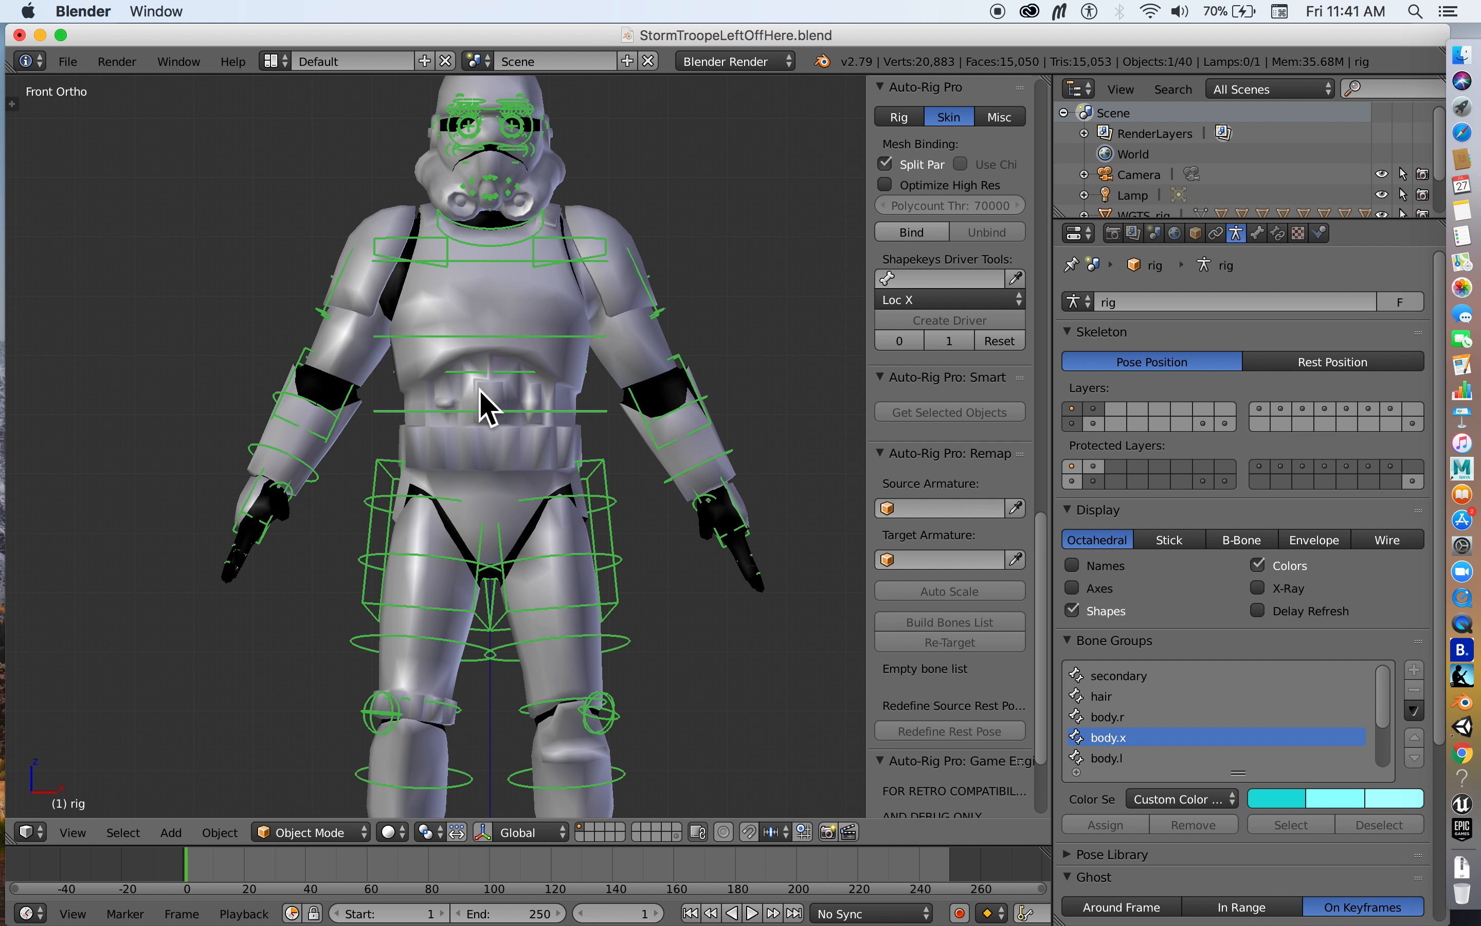
{"action": "right_click", "coordinate": [460, 328], "text": "shift"}
{"action": "scroll", "coordinate": [495, 407], "scroll_direction": "down", "scroll_amount": 4}
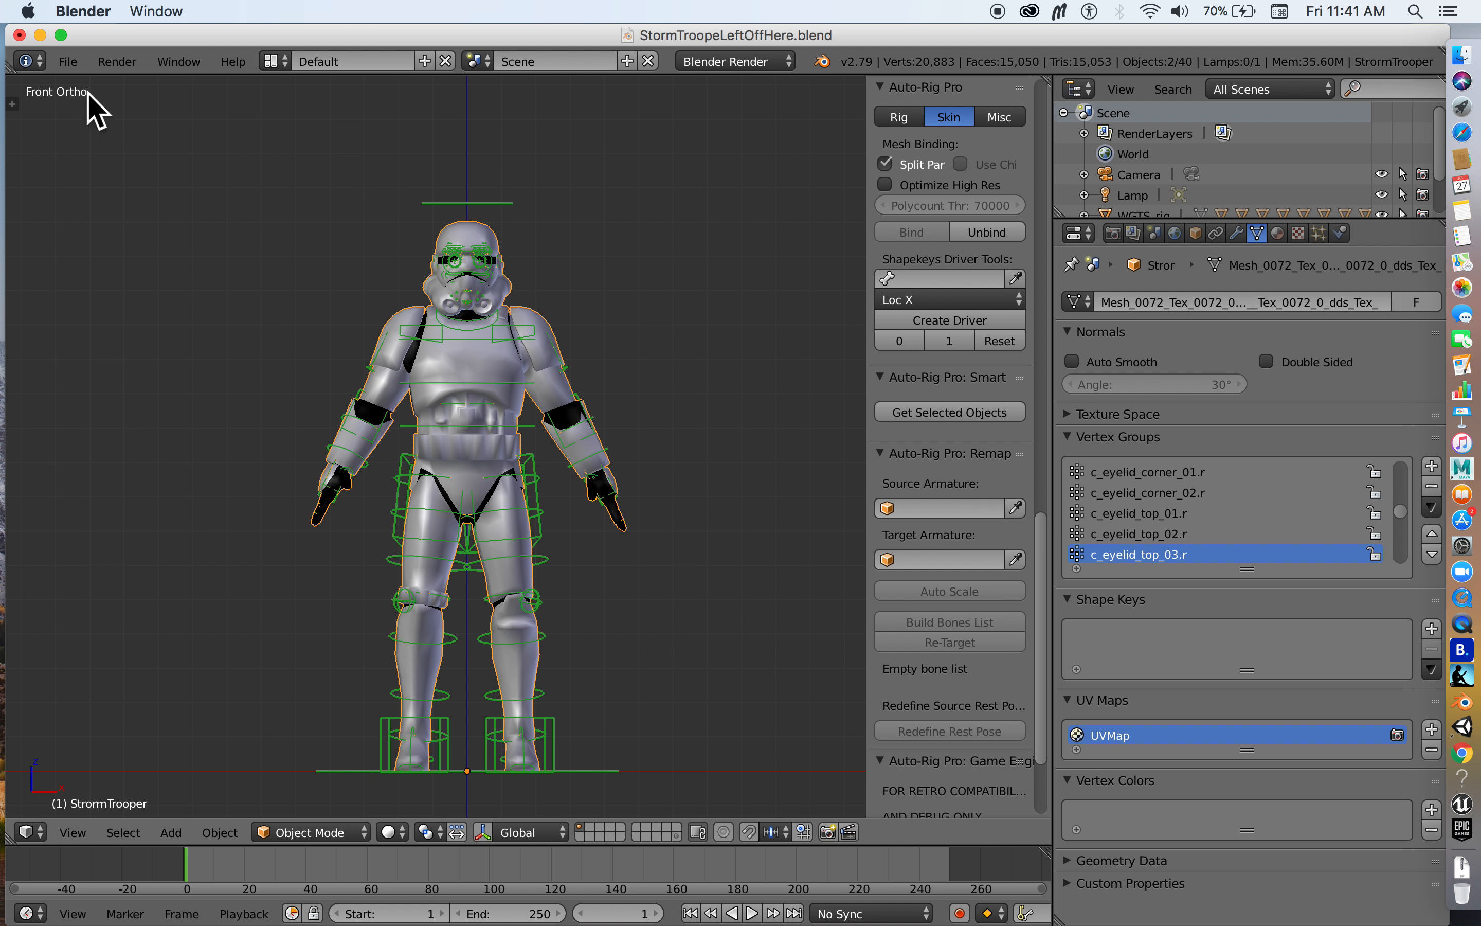
Step: Start an Auto-Rig Pro FBX export and name the file StormTroopeImportToUnrealfbx.fbx in the StarchildKid folder
{"action": "left_click", "coordinate": [64, 64]}
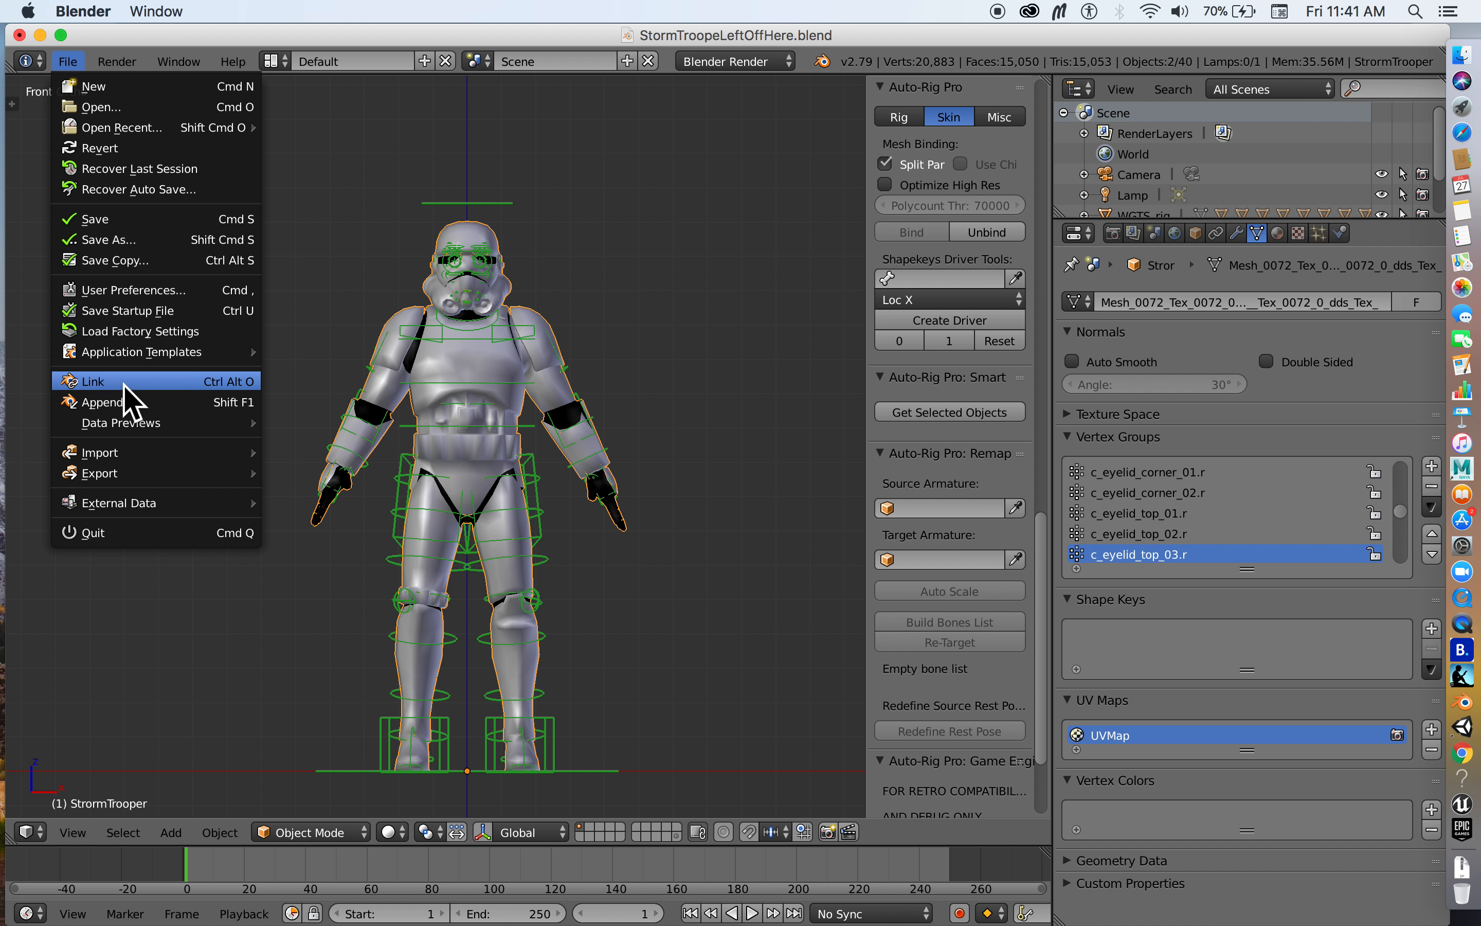
{"action": "mouse_move", "coordinate": [148, 476]}
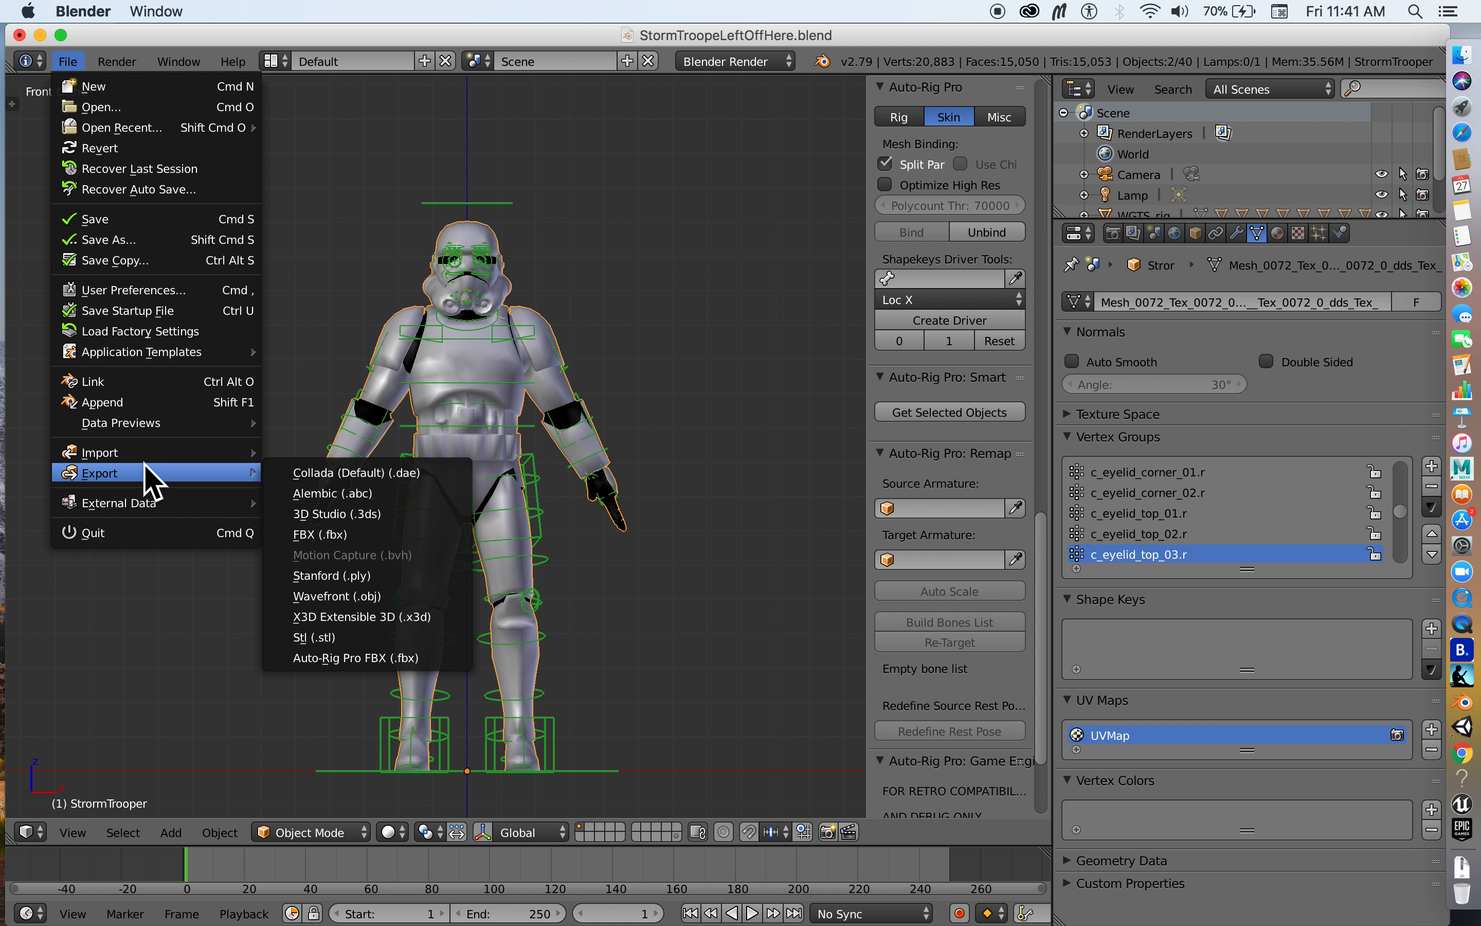
{"action": "left_click", "coordinate": [398, 659]}
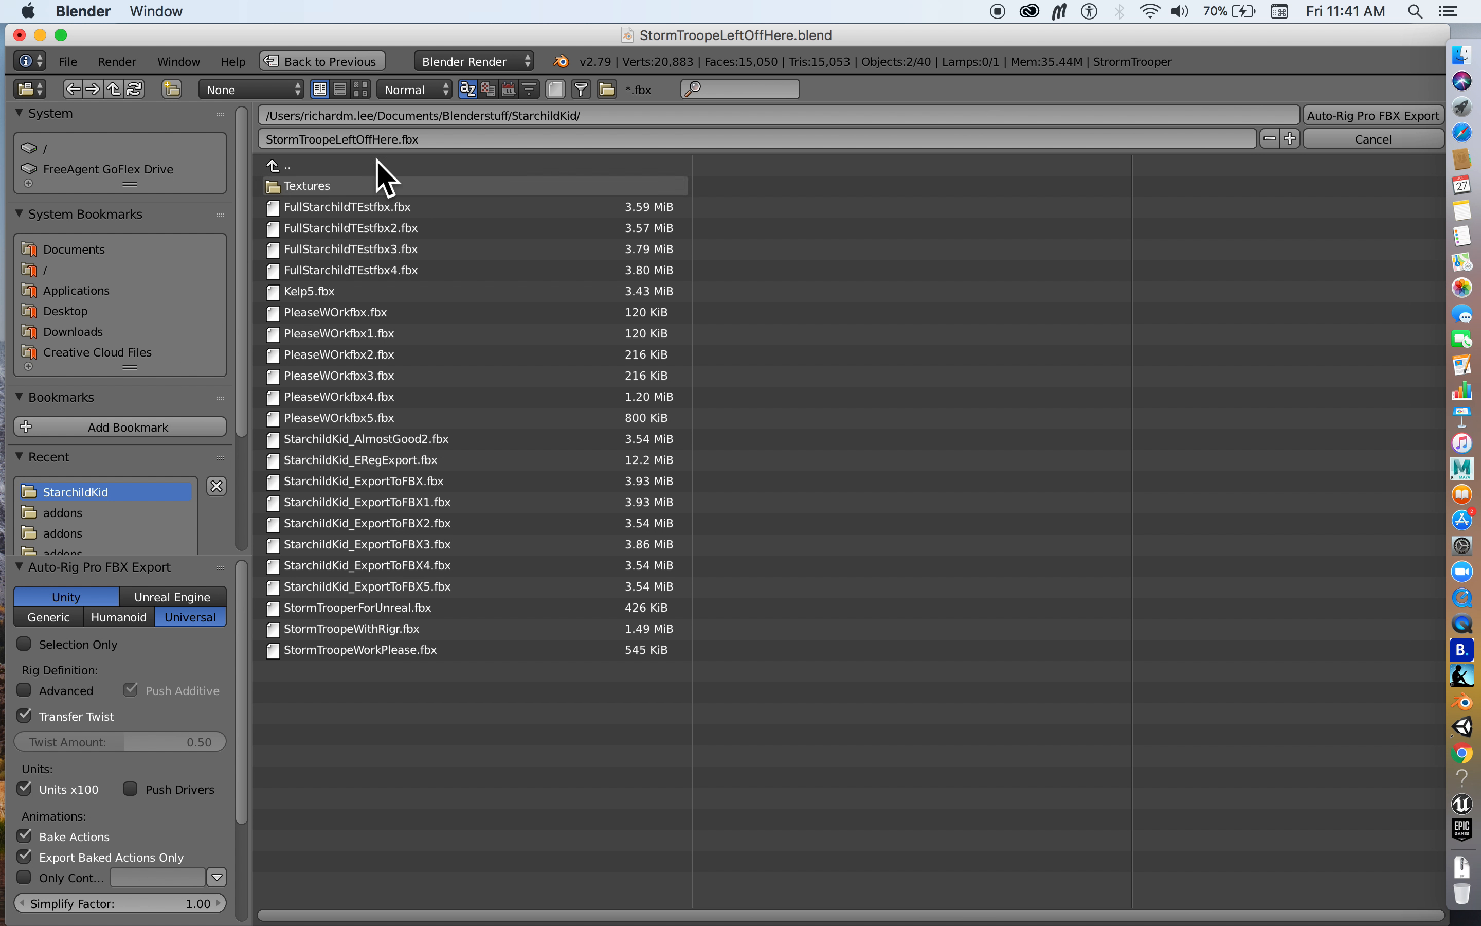
{"action": "double_click", "coordinate": [354, 138]}
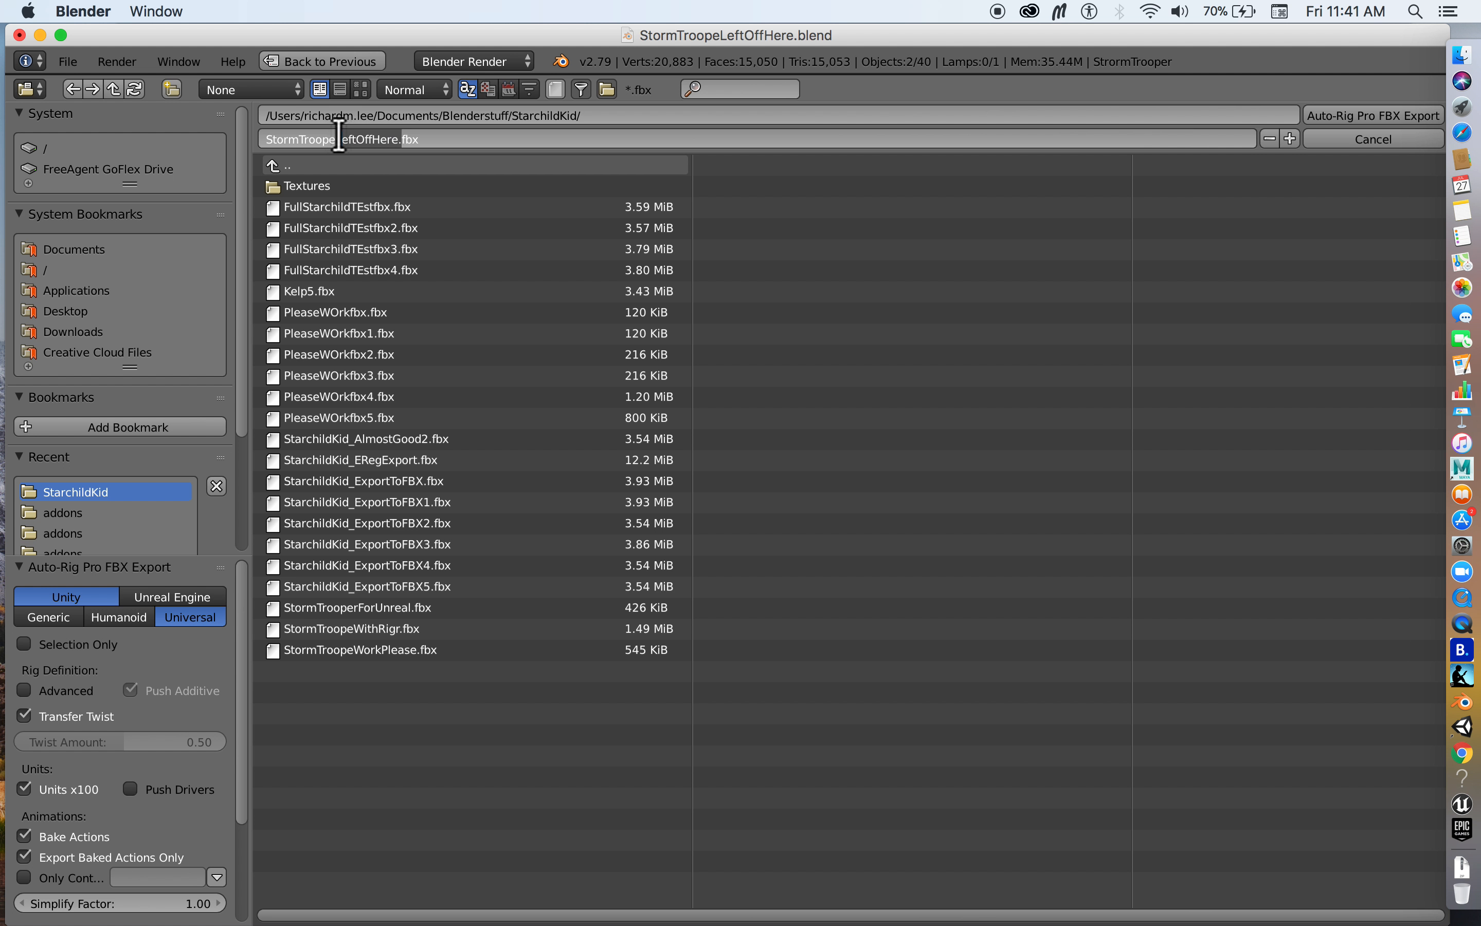
{"action": "key", "text": "BackSpace"}
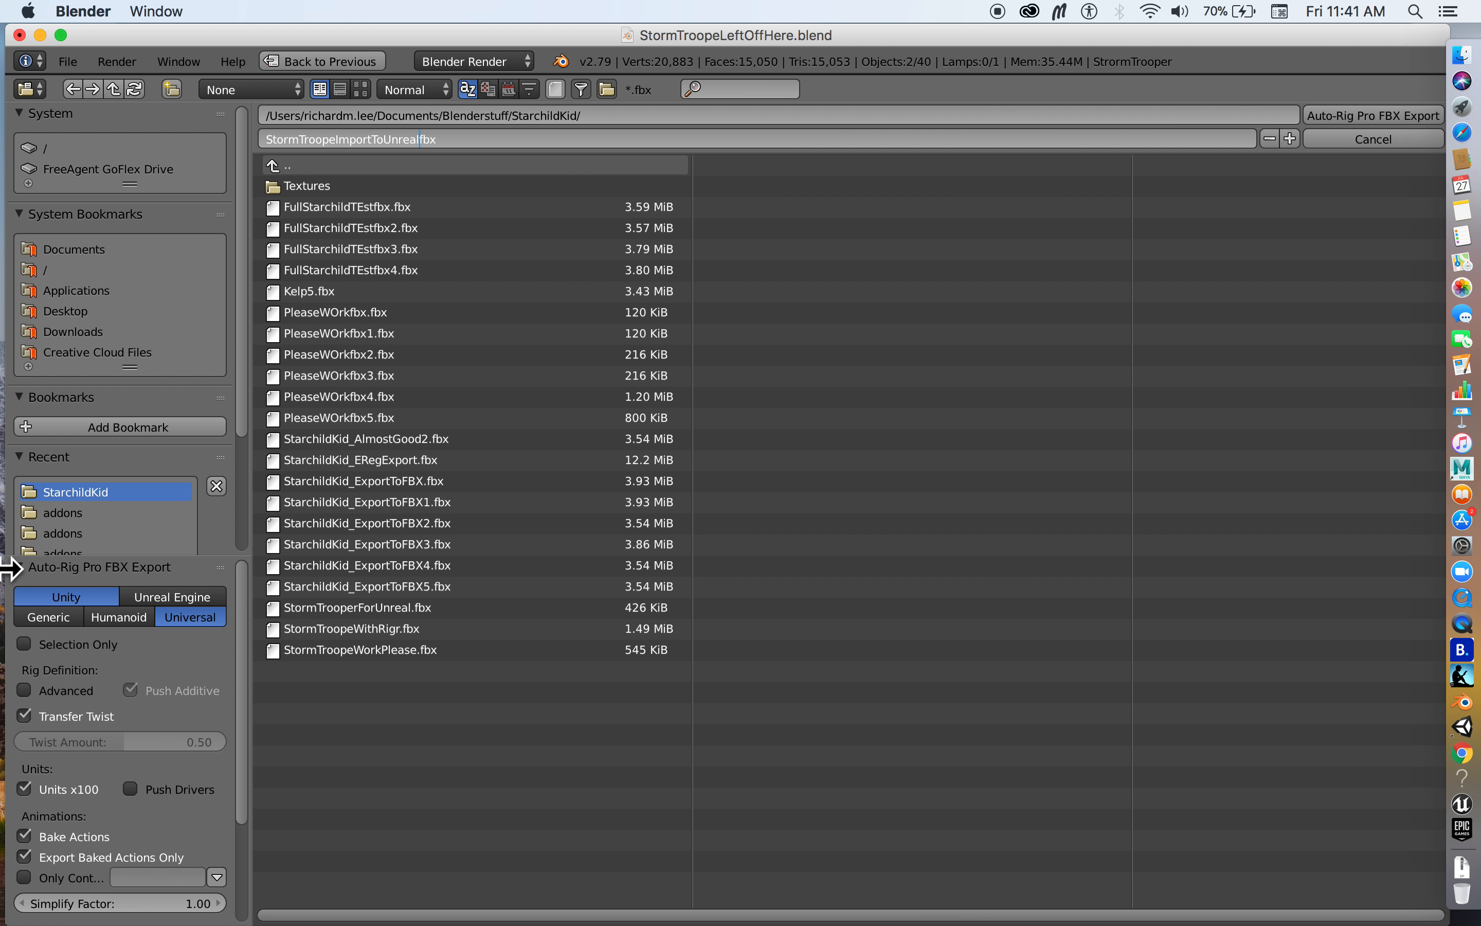
{"action": "key", "text": "Return"}
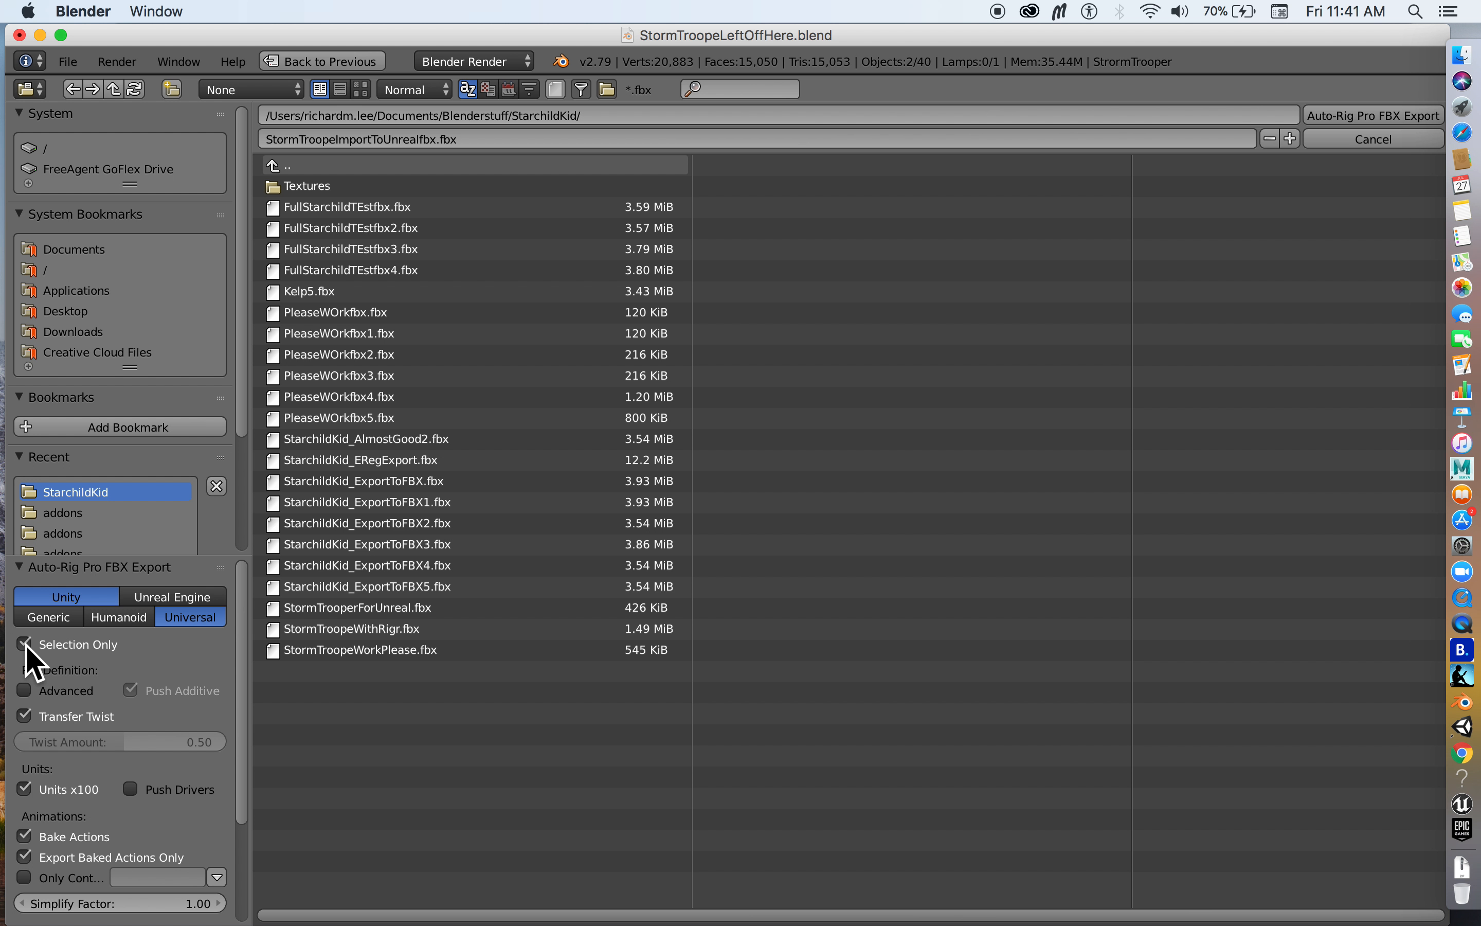
Step: Limit the export to the selection, target Unreal Engine with the Universal rig type, and export the FBX
{"action": "left_click", "coordinate": [173, 603]}
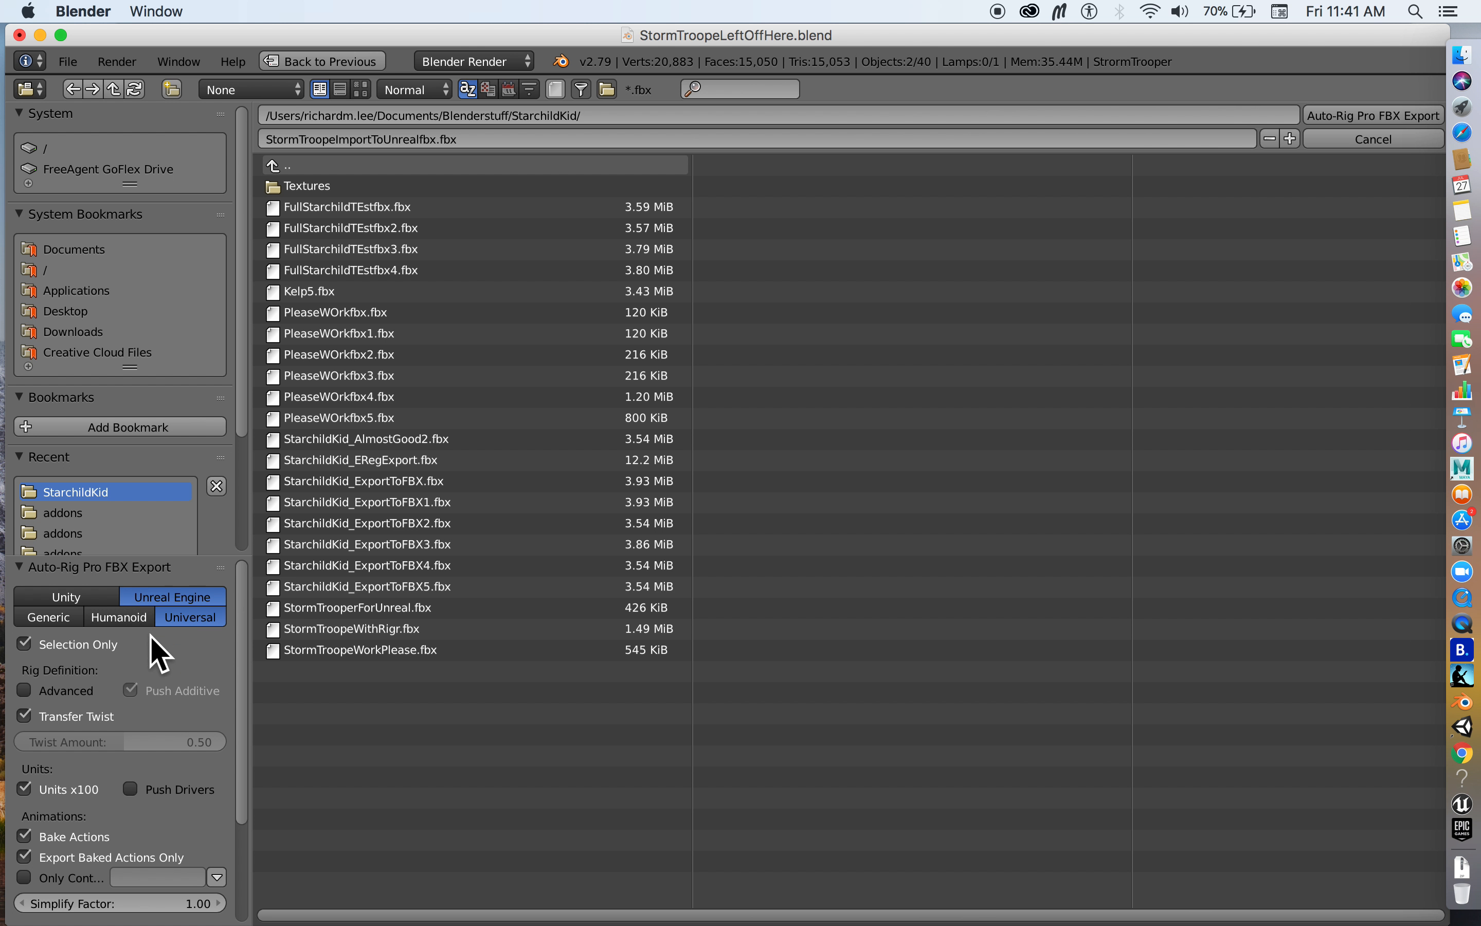
{"action": "scroll", "coordinate": [180, 746], "scroll_direction": "down", "scroll_amount": 4}
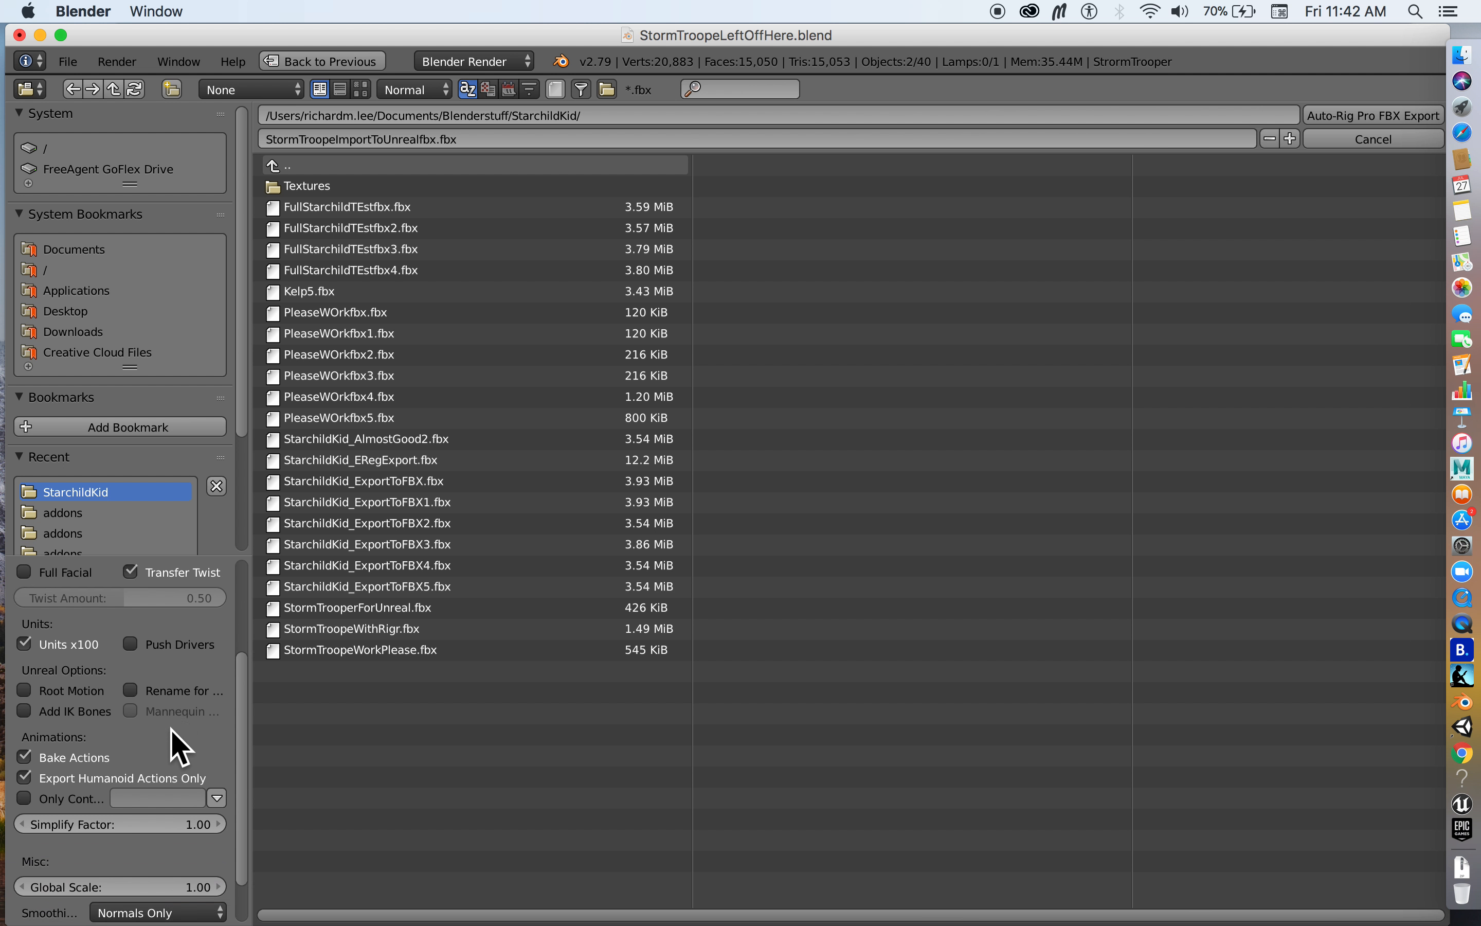
{"action": "scroll", "coordinate": [172, 730], "scroll_direction": "down", "scroll_amount": 2}
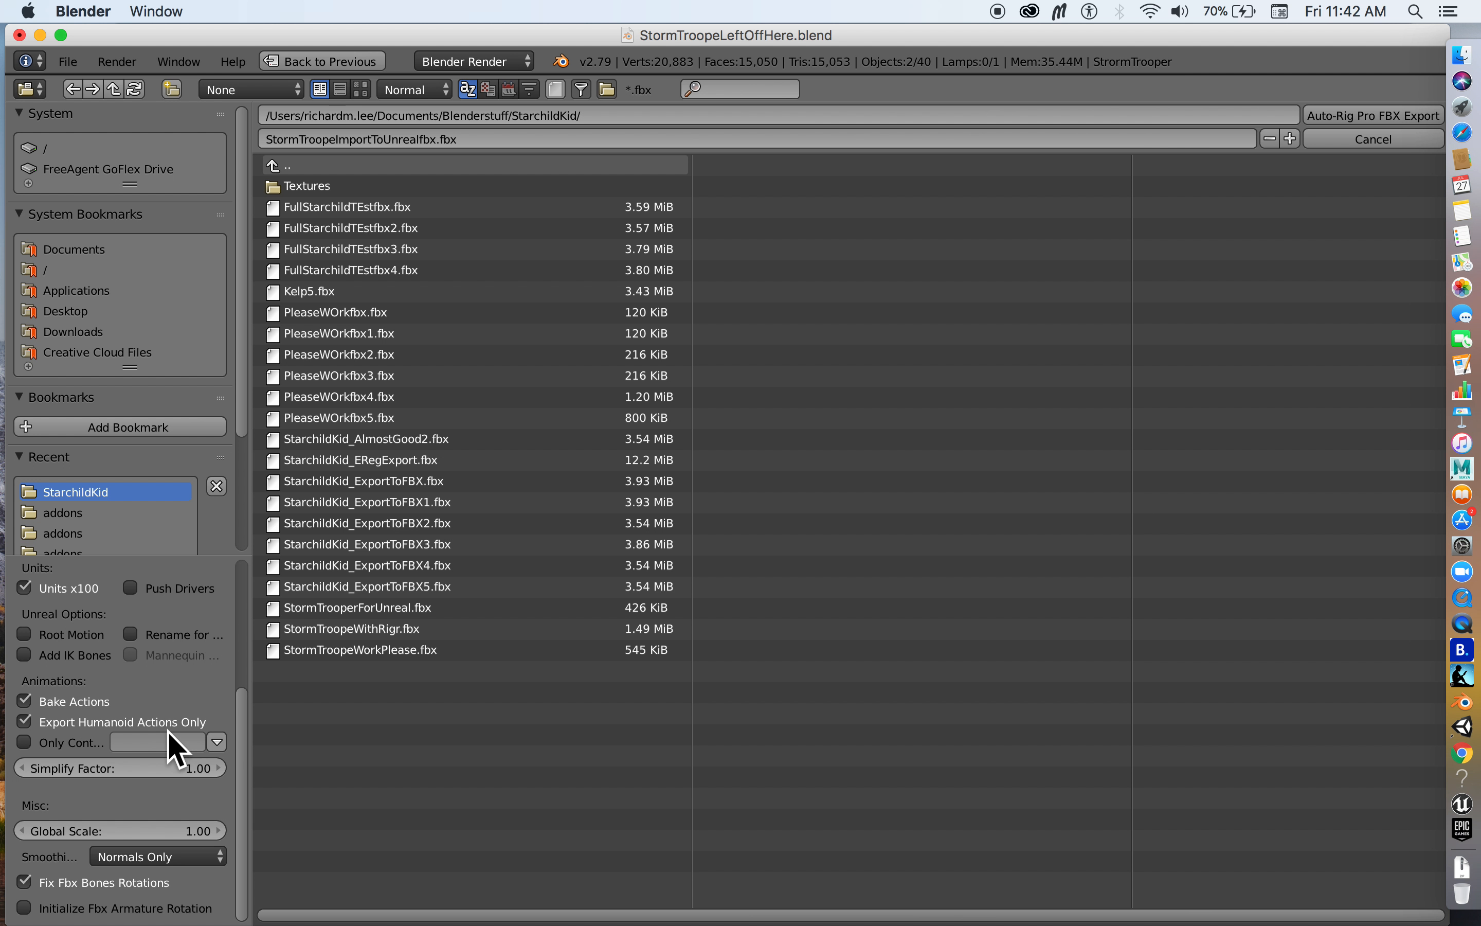
{"action": "left_click", "coordinate": [1370, 116]}
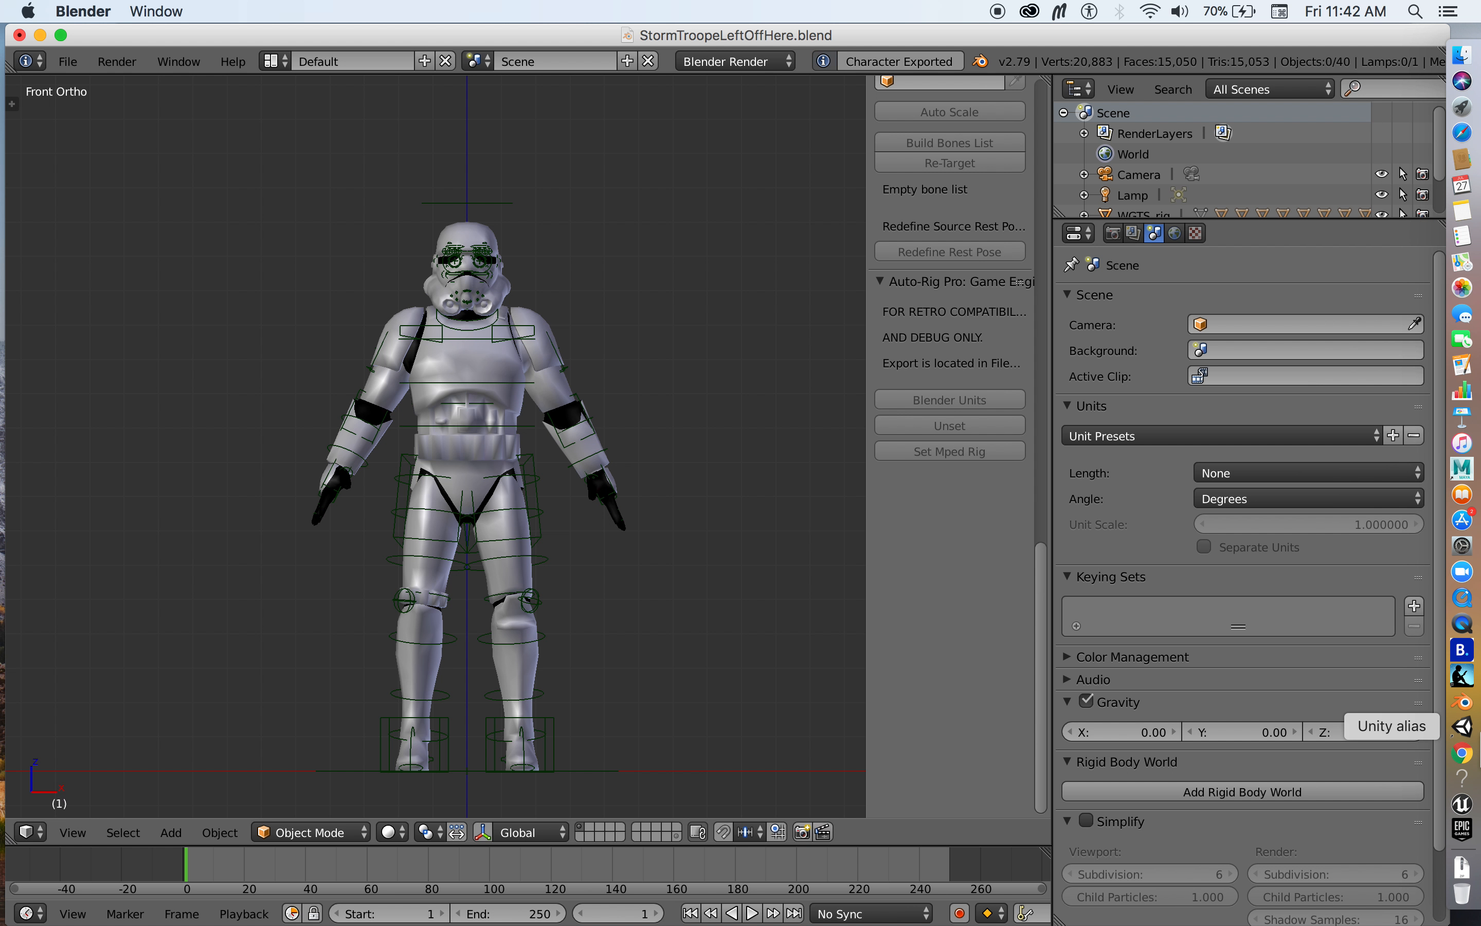
Step: Switch to Unreal Editor and create a folder named StormTrooperFBX in the project's Content folder
{"action": "left_click", "coordinate": [1469, 807]}
{"action": "left_click_drag", "start_coordinate": [1265, 794], "coordinate": [473, 61]}
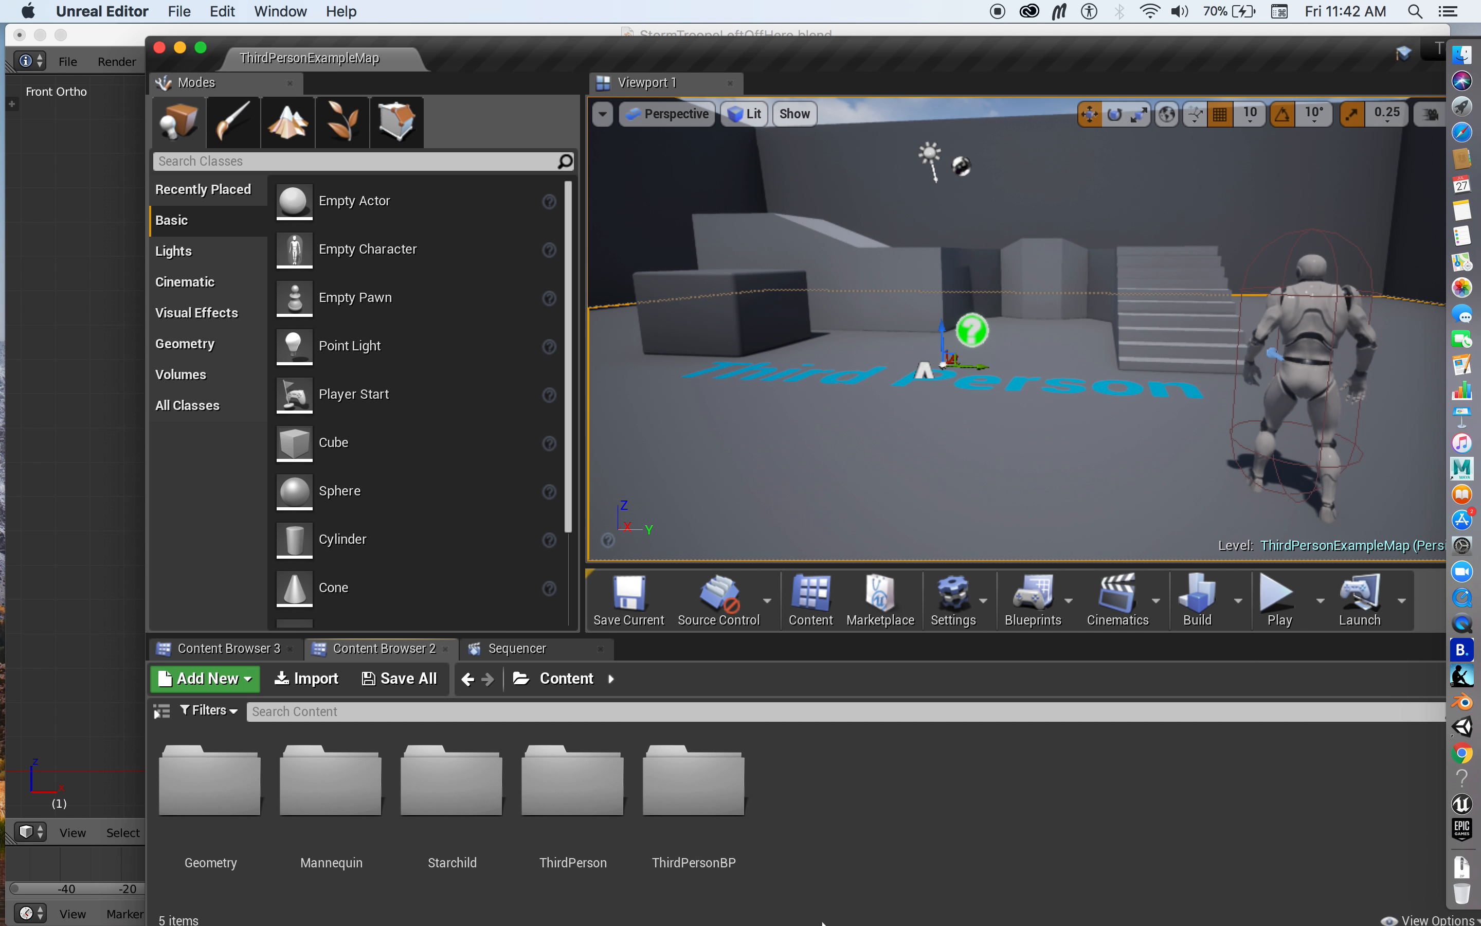
{"action": "right_click", "coordinate": [824, 814]}
{"action": "left_click", "coordinate": [921, 191]}
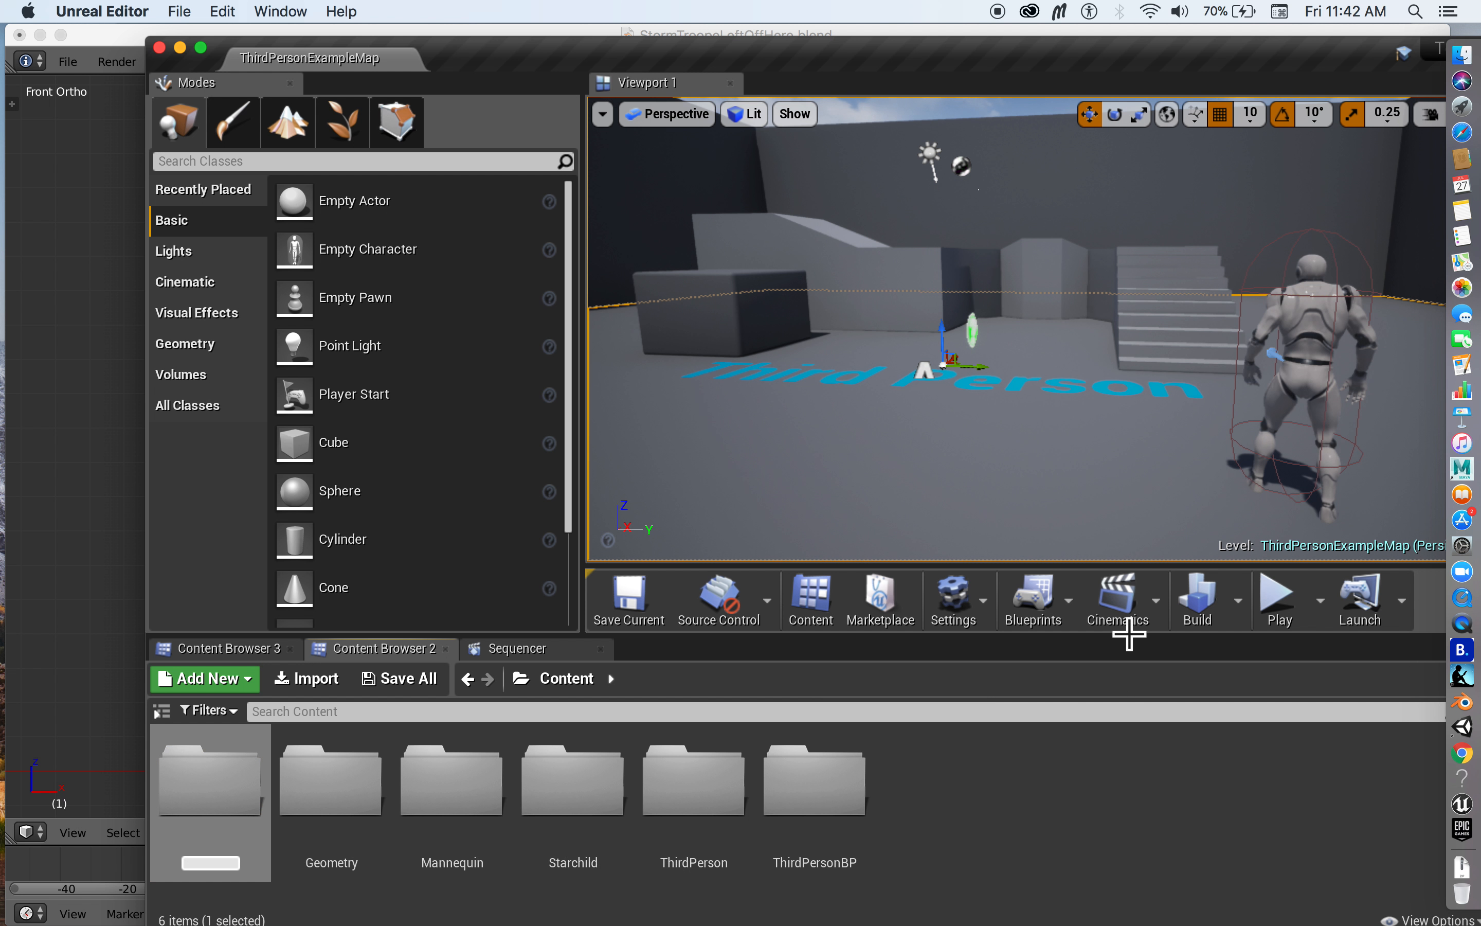
{"action": "type", "text": "StormTrooper"}
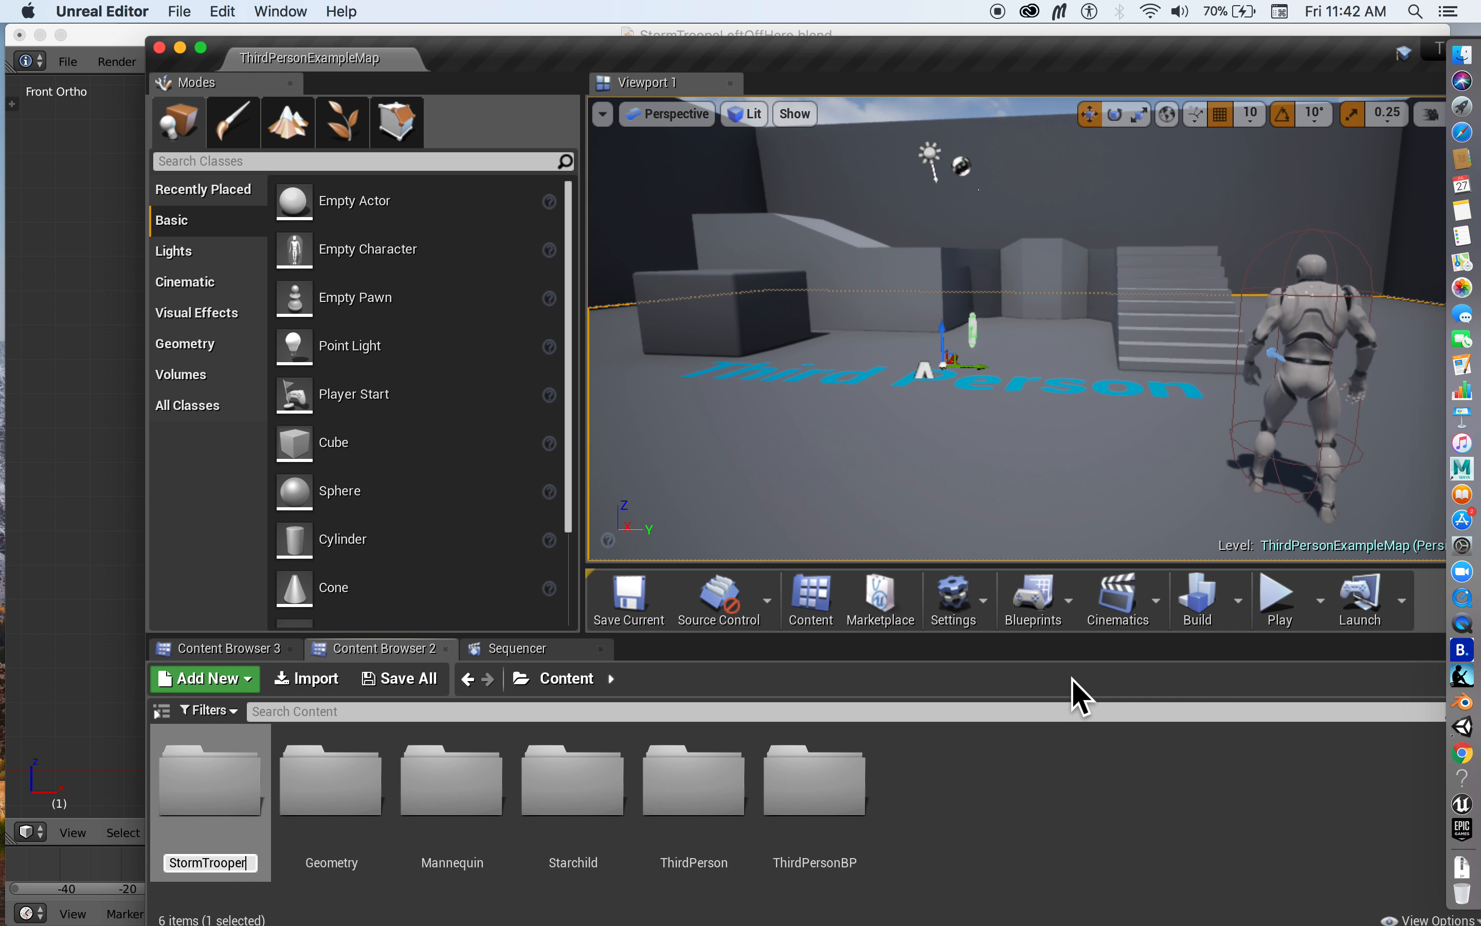
{"action": "type", "text": "FBX"}
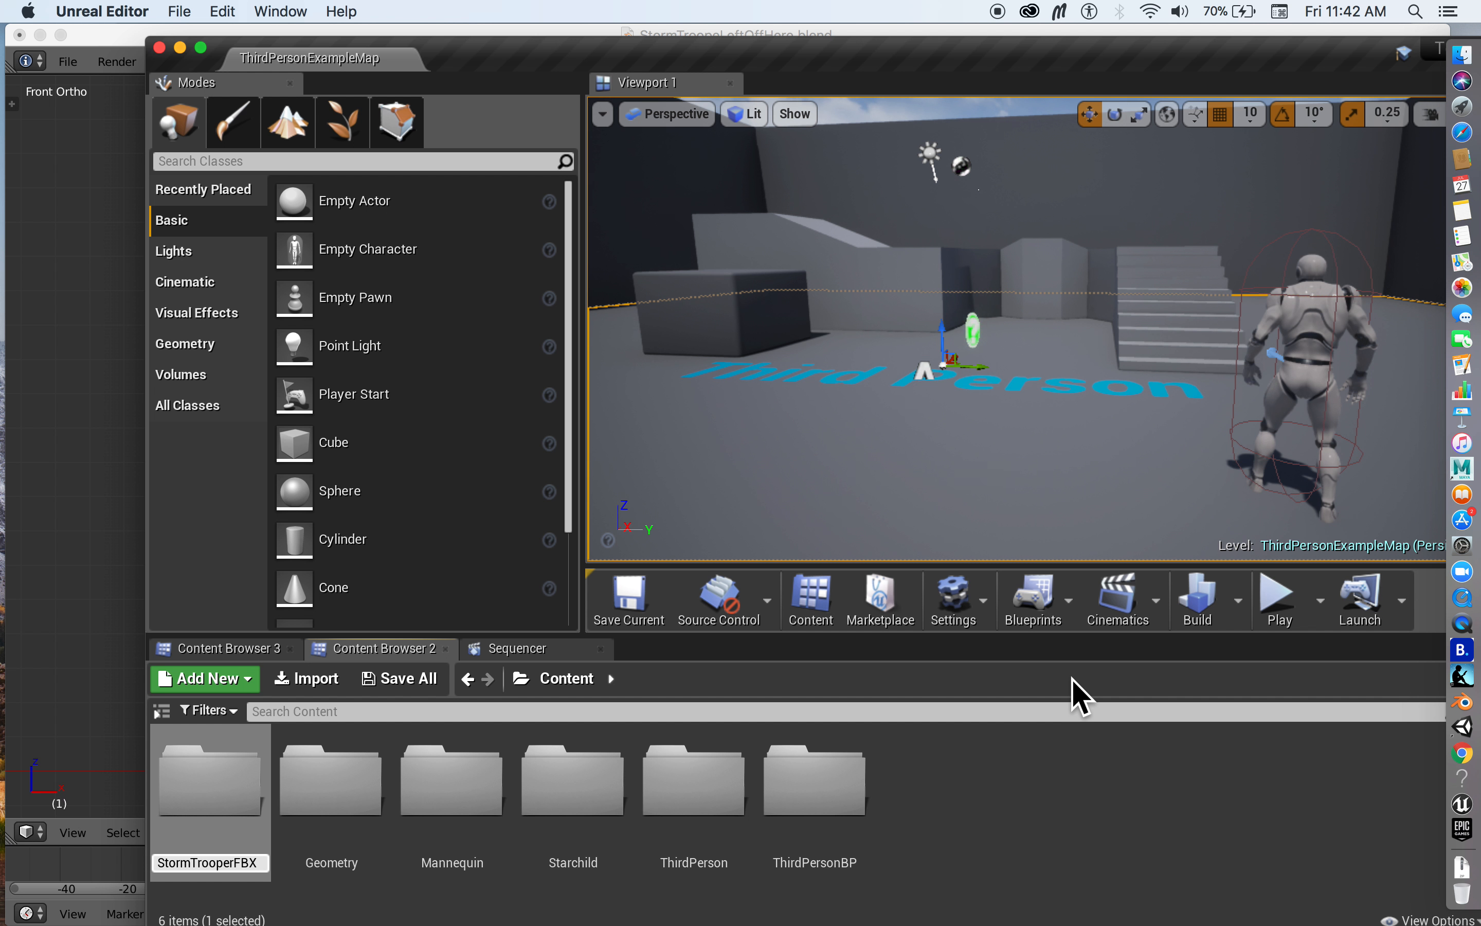
{"action": "key", "text": "Return"}
Step: Open the StormTrooperFBX folder and choose StormTroopeImportToUnrealfbx.fbx from StarchildKid as the file to import
{"action": "double_click", "coordinate": [606, 784]}
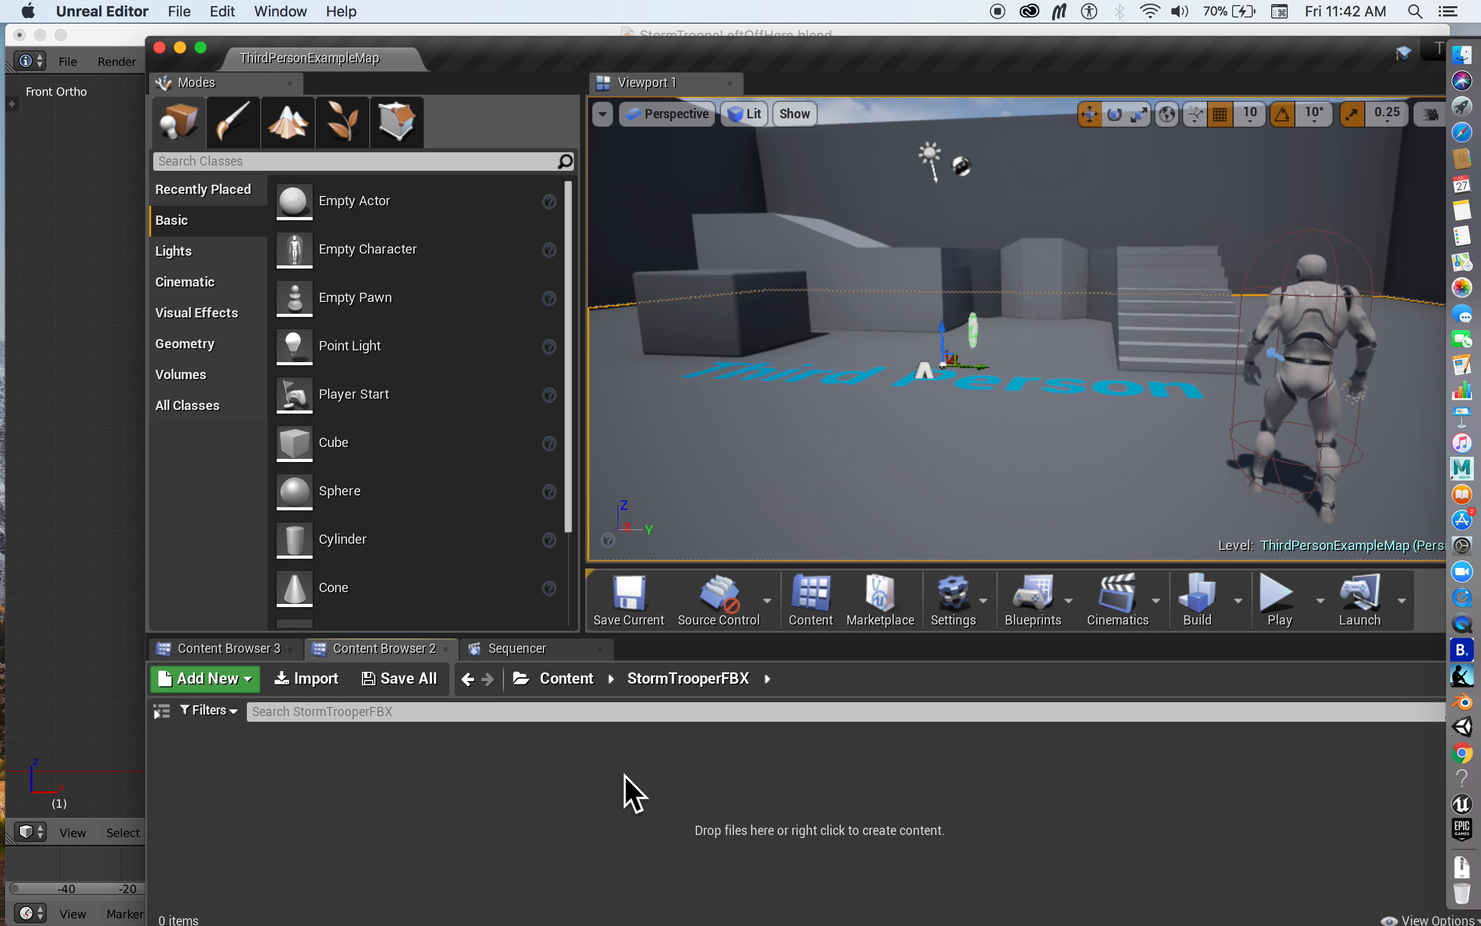
{"action": "left_click", "coordinate": [329, 678]}
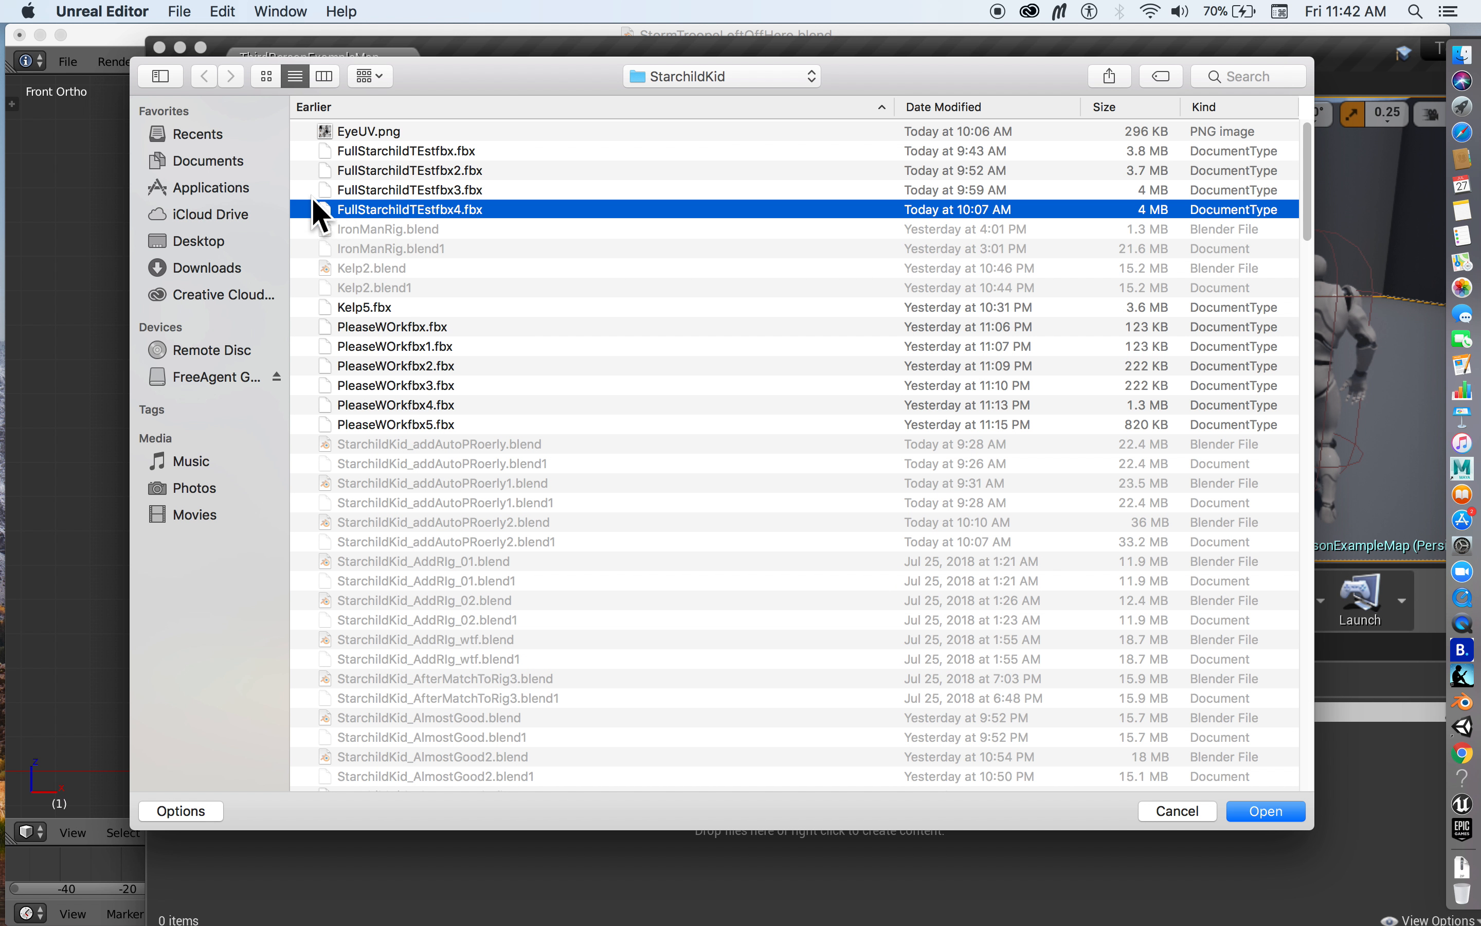
{"action": "scroll", "coordinate": [503, 456], "scroll_direction": "down", "scroll_amount": 20}
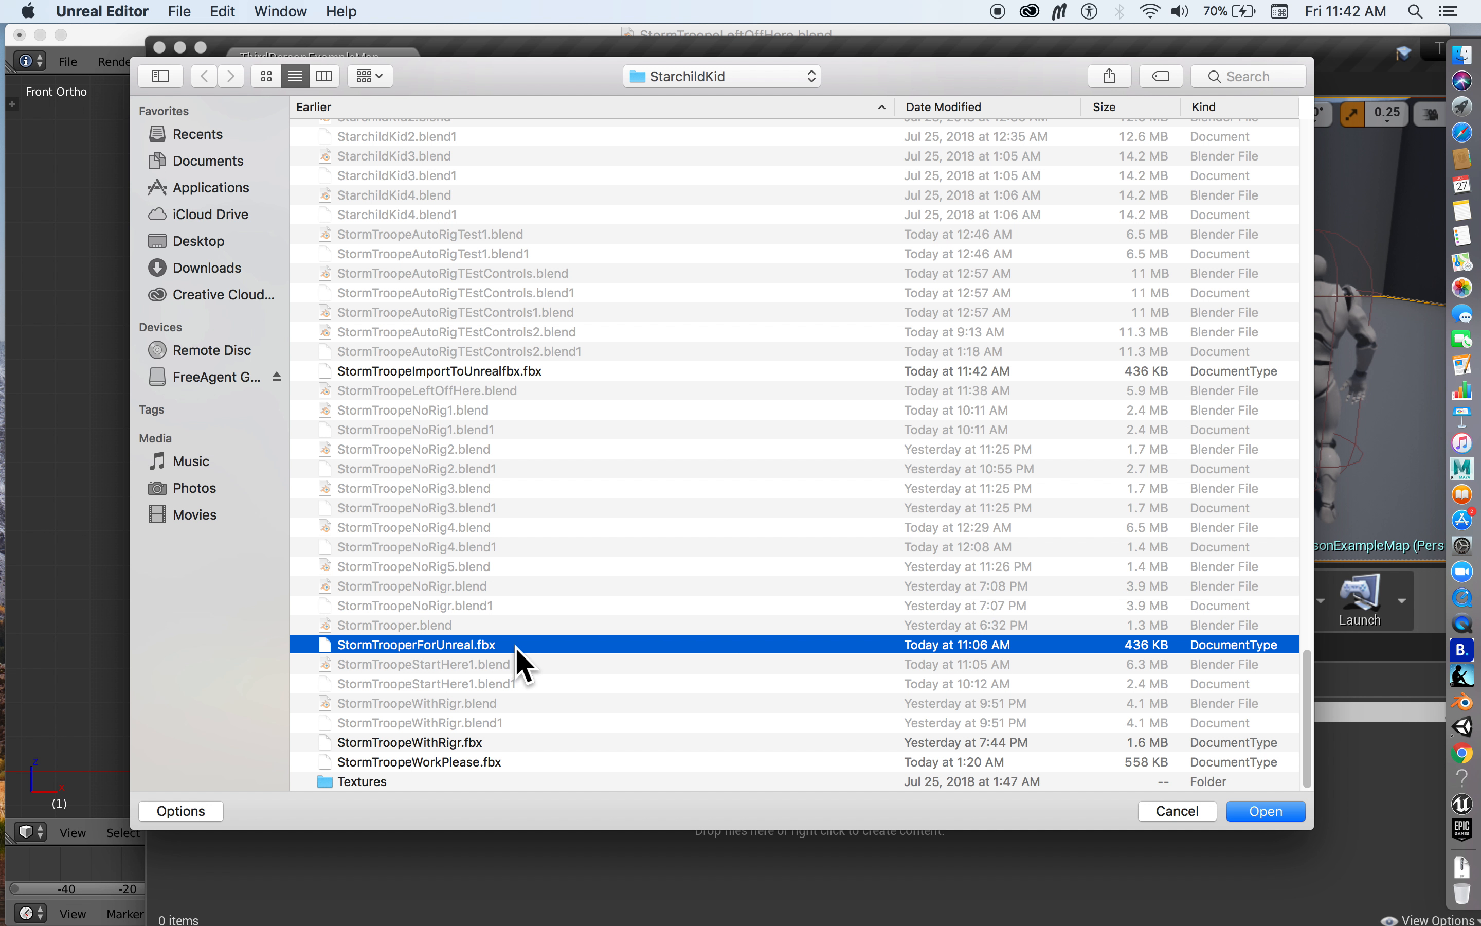
{"action": "left_click", "coordinate": [477, 370]}
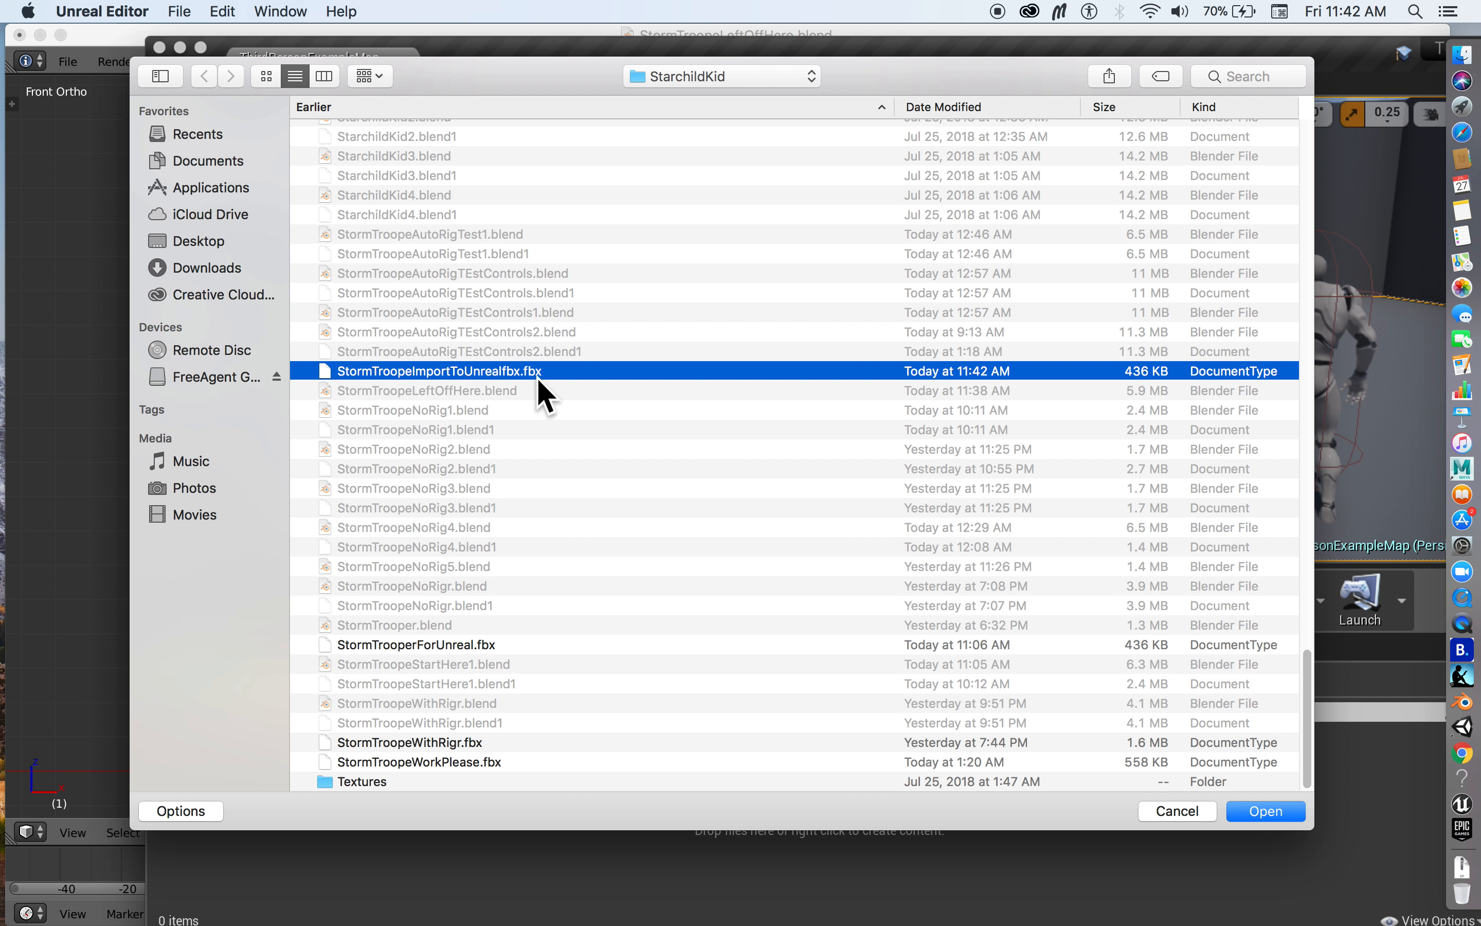
{"action": "left_click", "coordinate": [1265, 811]}
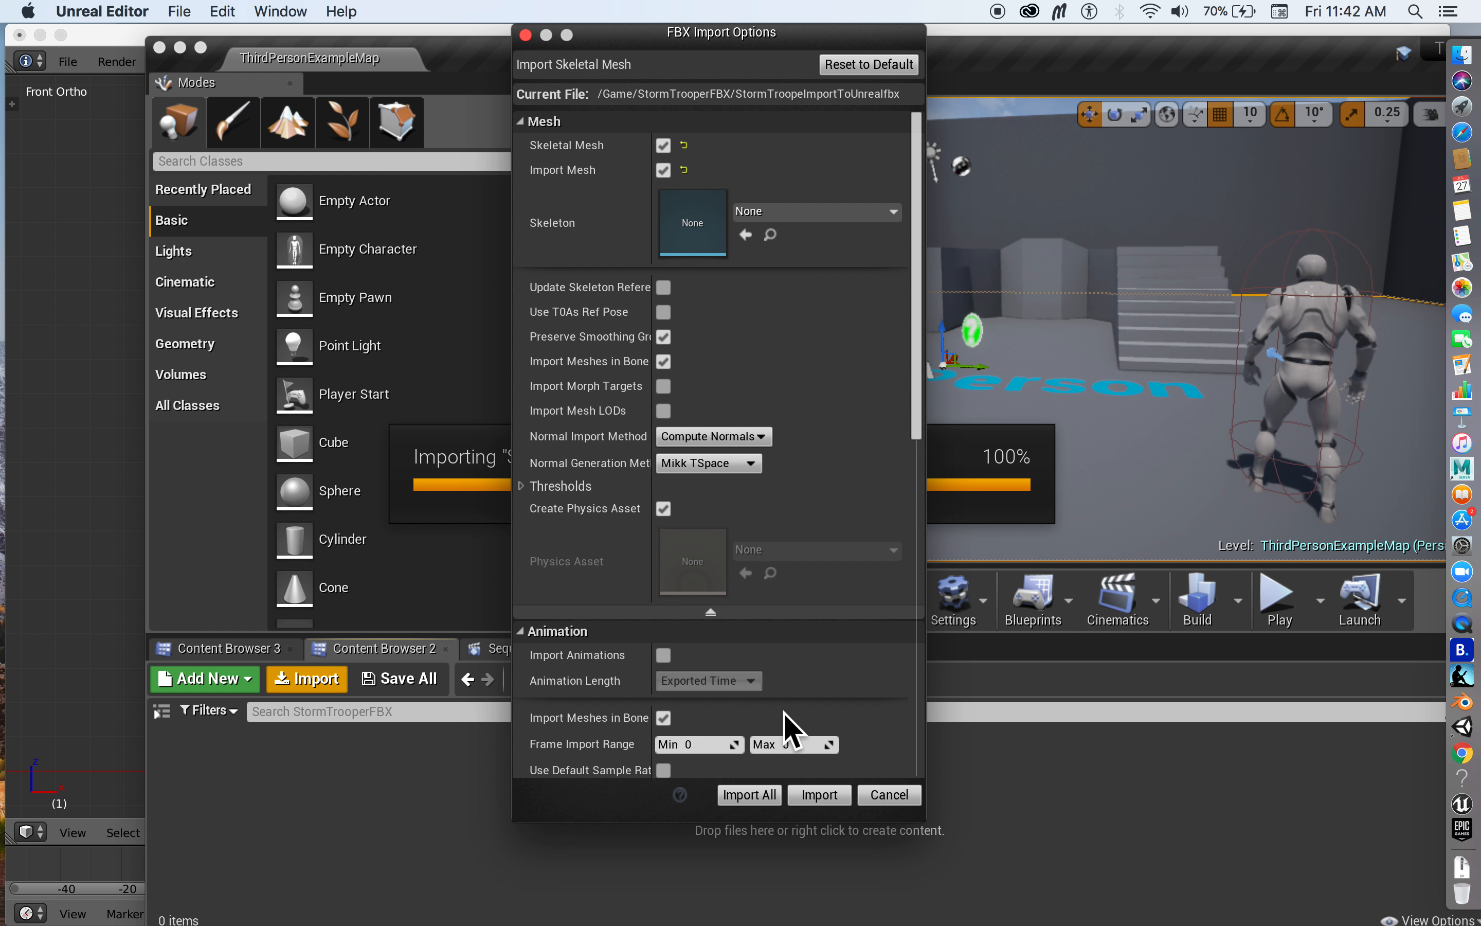
Step: Import the FBX as a skeletal mesh with the current import options, dismiss the message log, and save all listed content
{"action": "scroll", "coordinate": [734, 677], "scroll_direction": "down", "scroll_amount": 10}
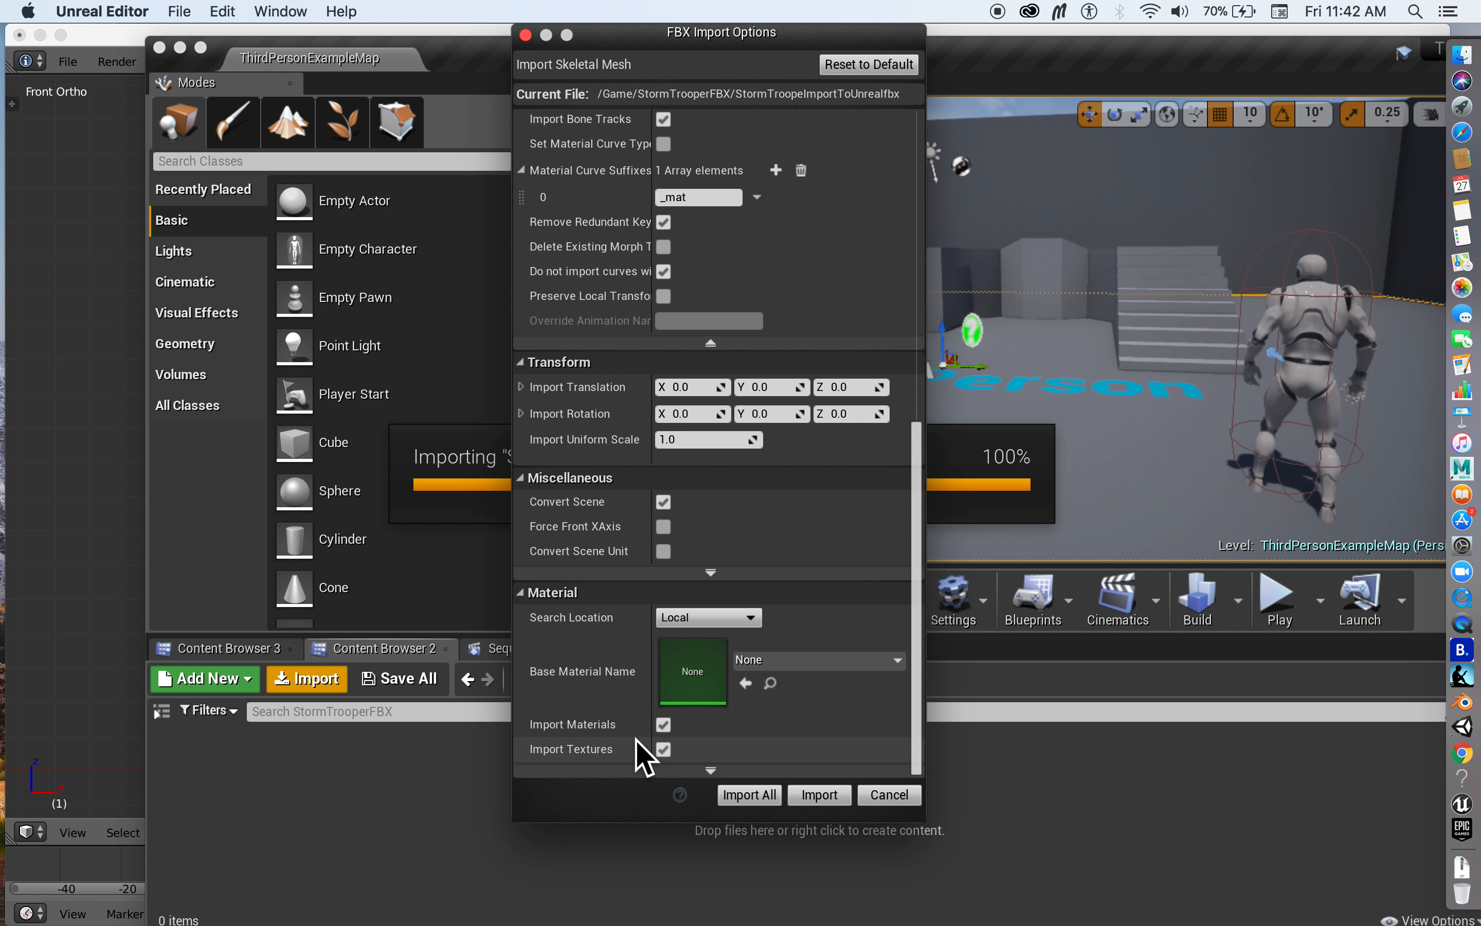
{"action": "left_click", "coordinate": [819, 794]}
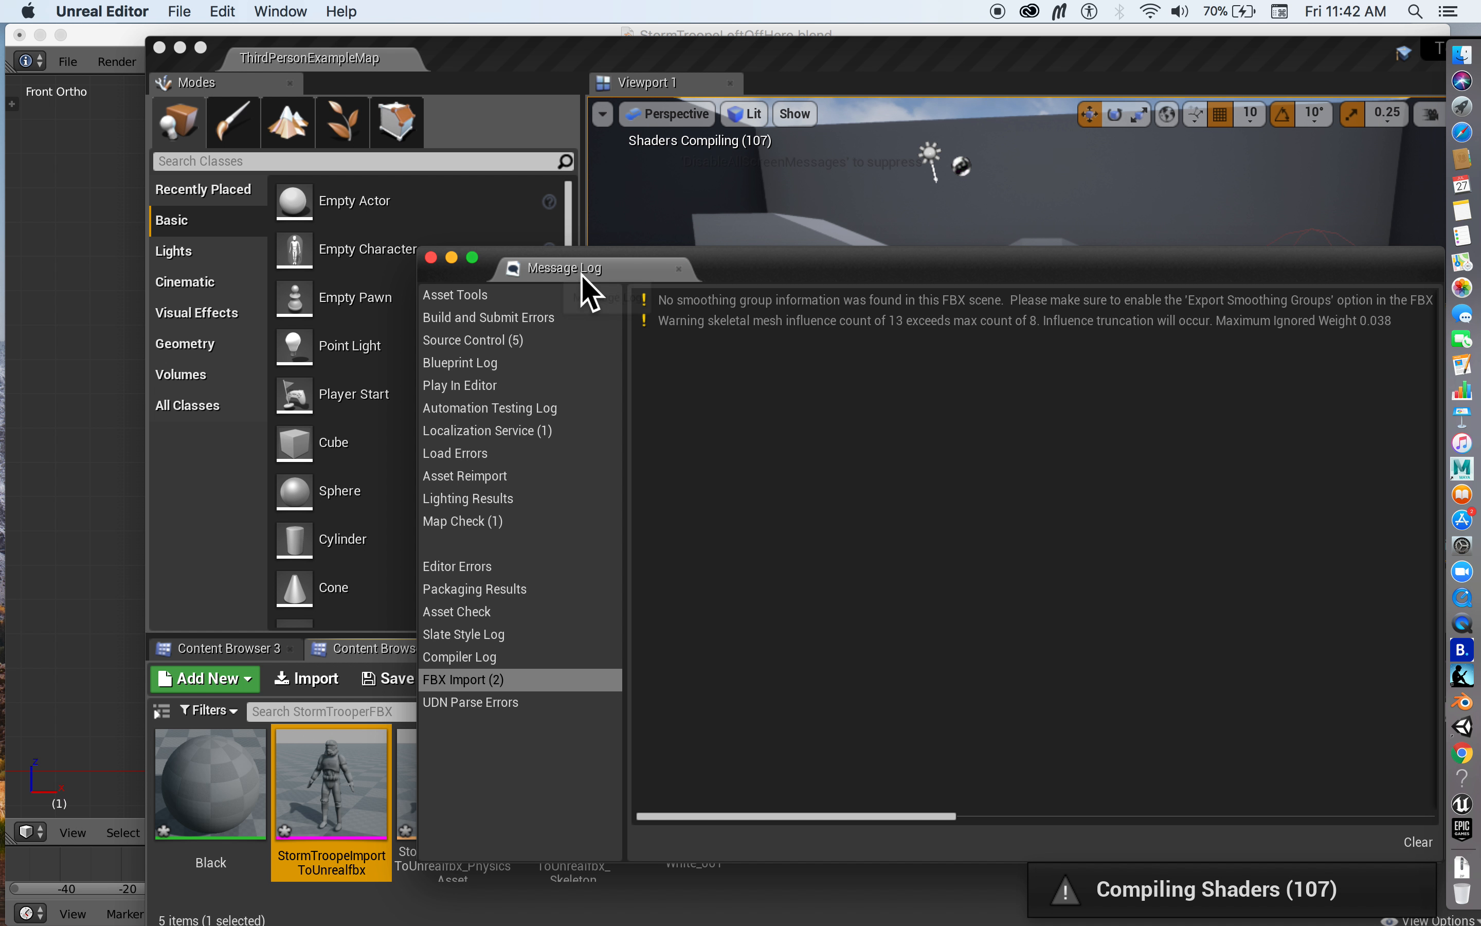
{"action": "left_click_drag", "start_coordinate": [791, 269], "coordinate": [611, 165]}
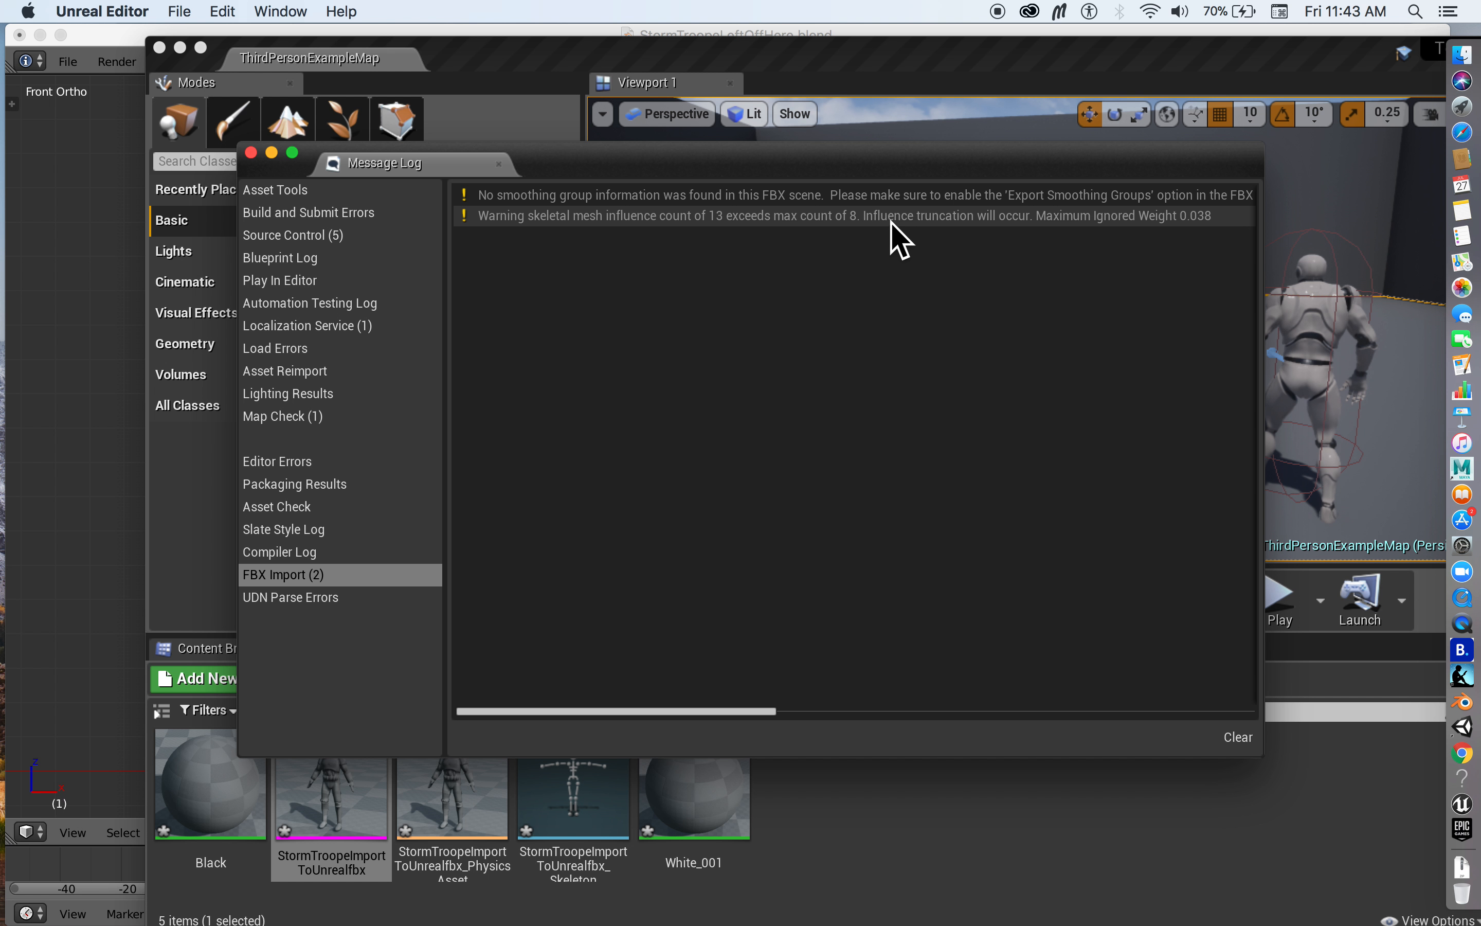
{"action": "left_click", "coordinate": [251, 153]}
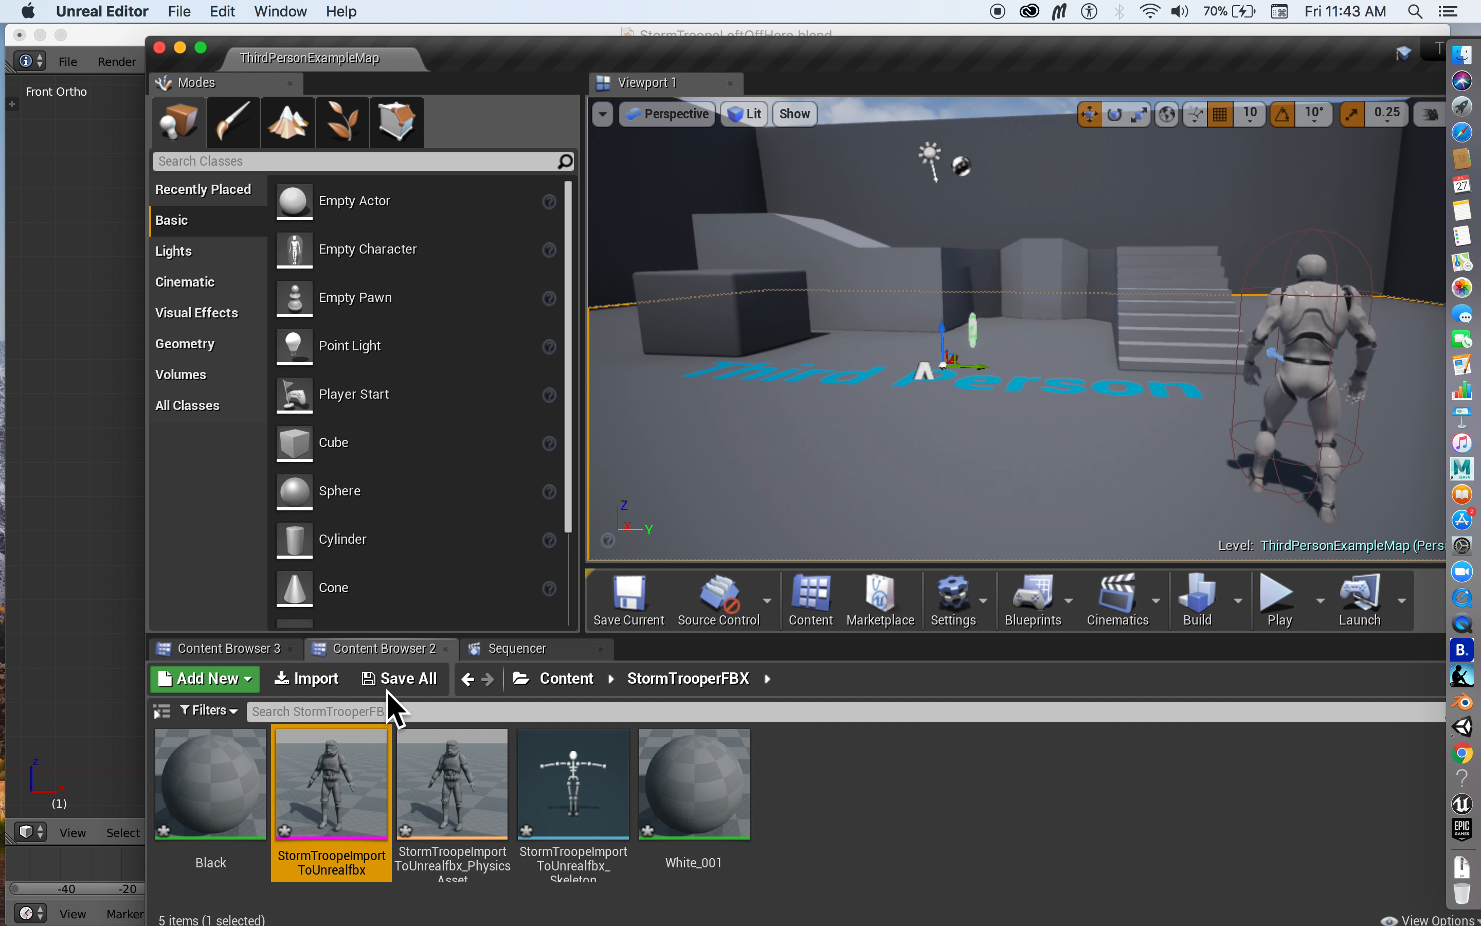
{"action": "left_click", "coordinate": [390, 685]}
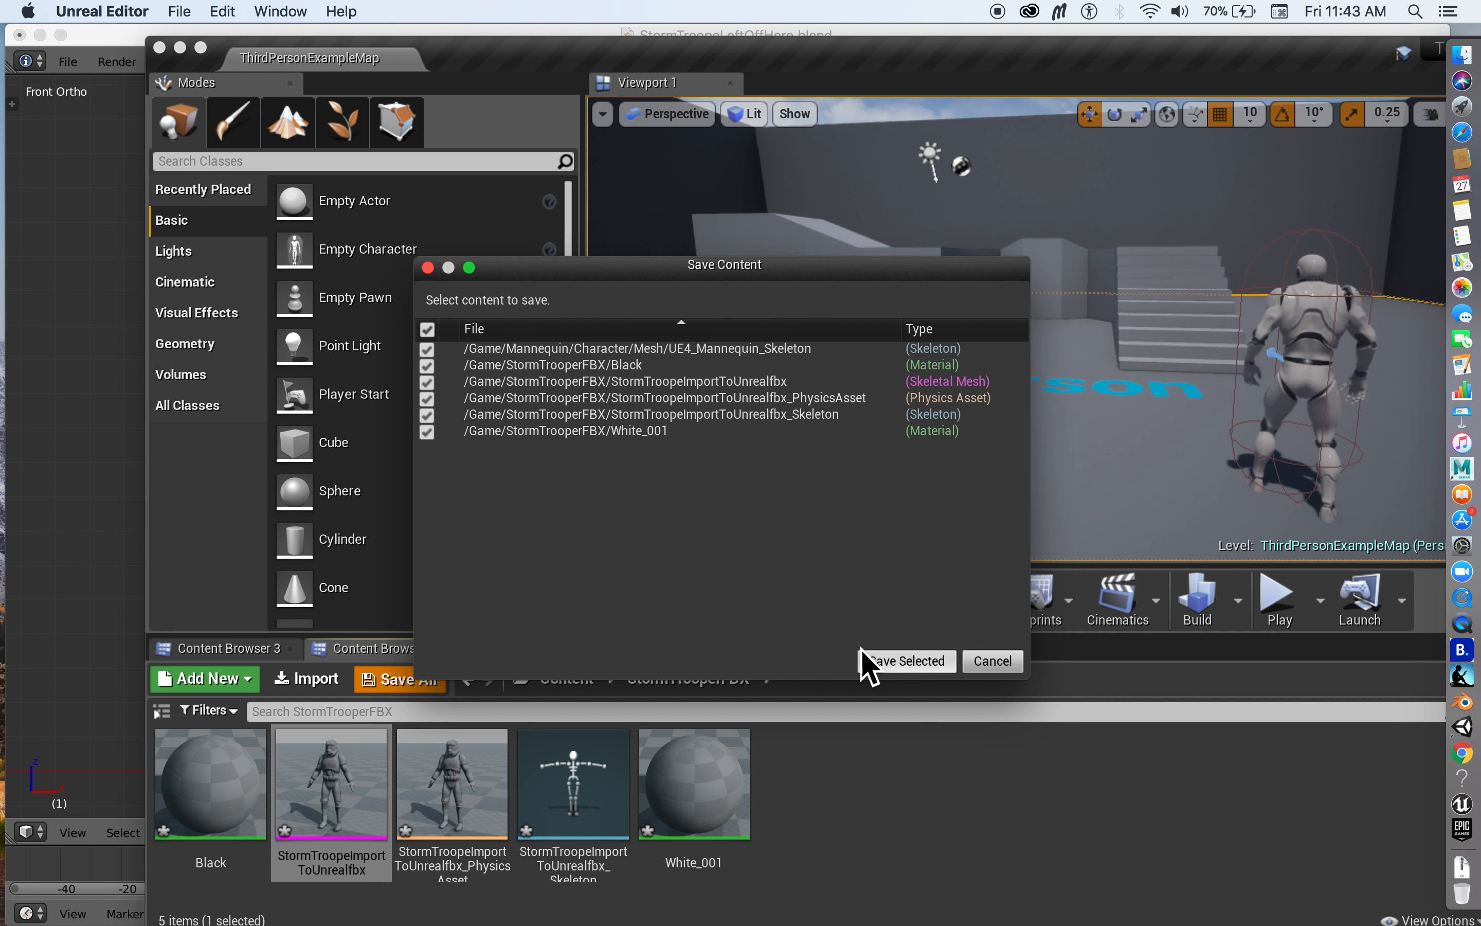
{"action": "left_click", "coordinate": [868, 662]}
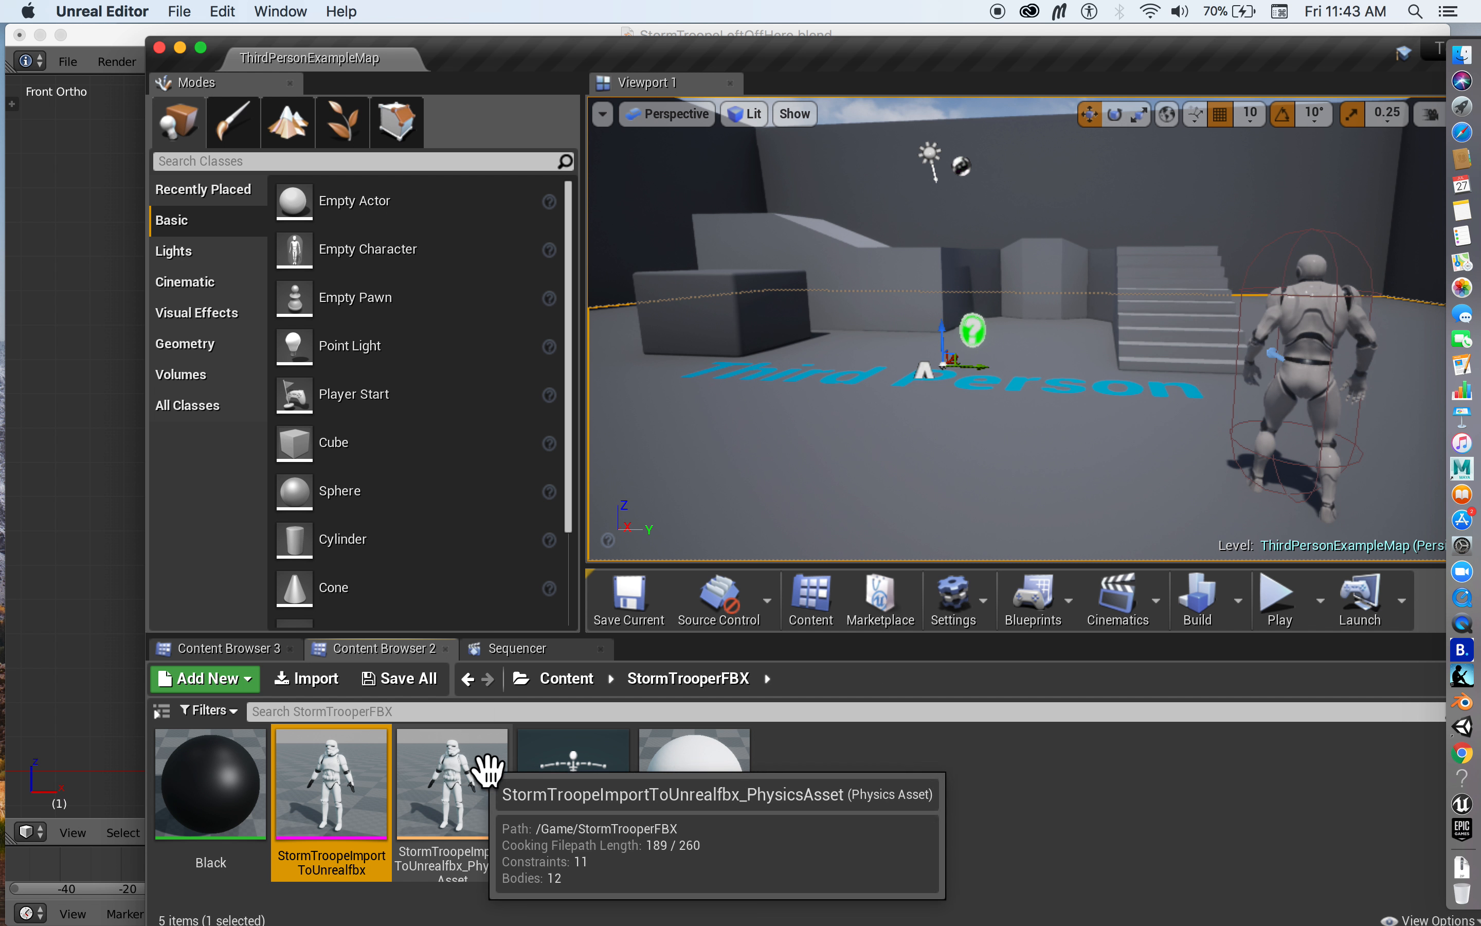
Step: Open the StormTroopeImportToUnrealfbx_Skeleton asset in the skeleton editor and move its window aside to expose the asset folders
{"action": "left_click", "coordinate": [553, 781]}
{"action": "double_click", "coordinate": [554, 780]}
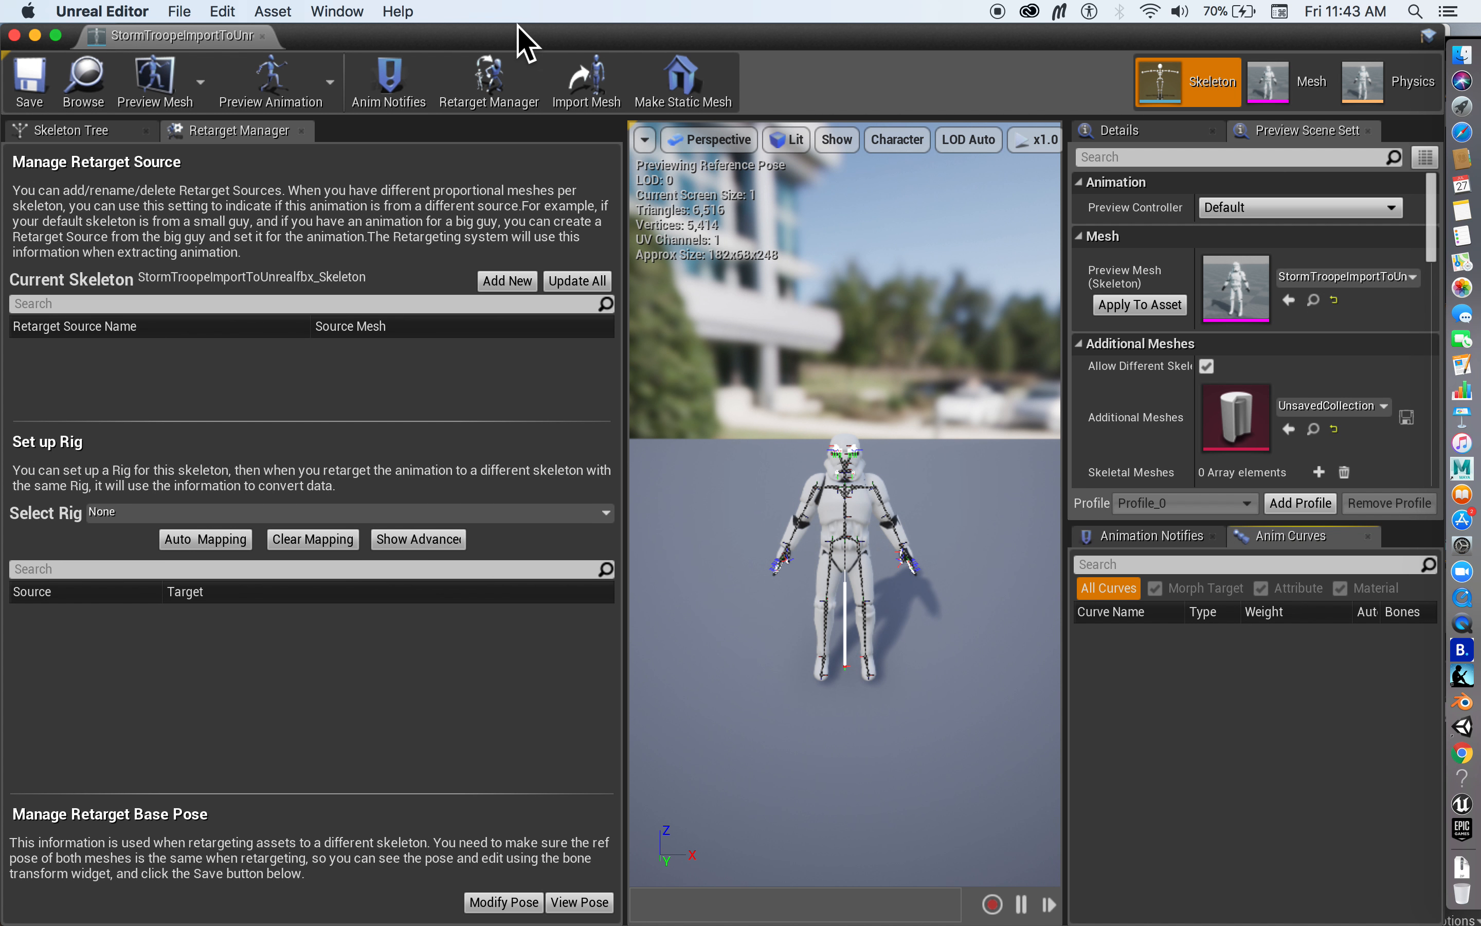
{"action": "left_click_drag", "start_coordinate": [518, 27], "coordinate": [1216, 162]}
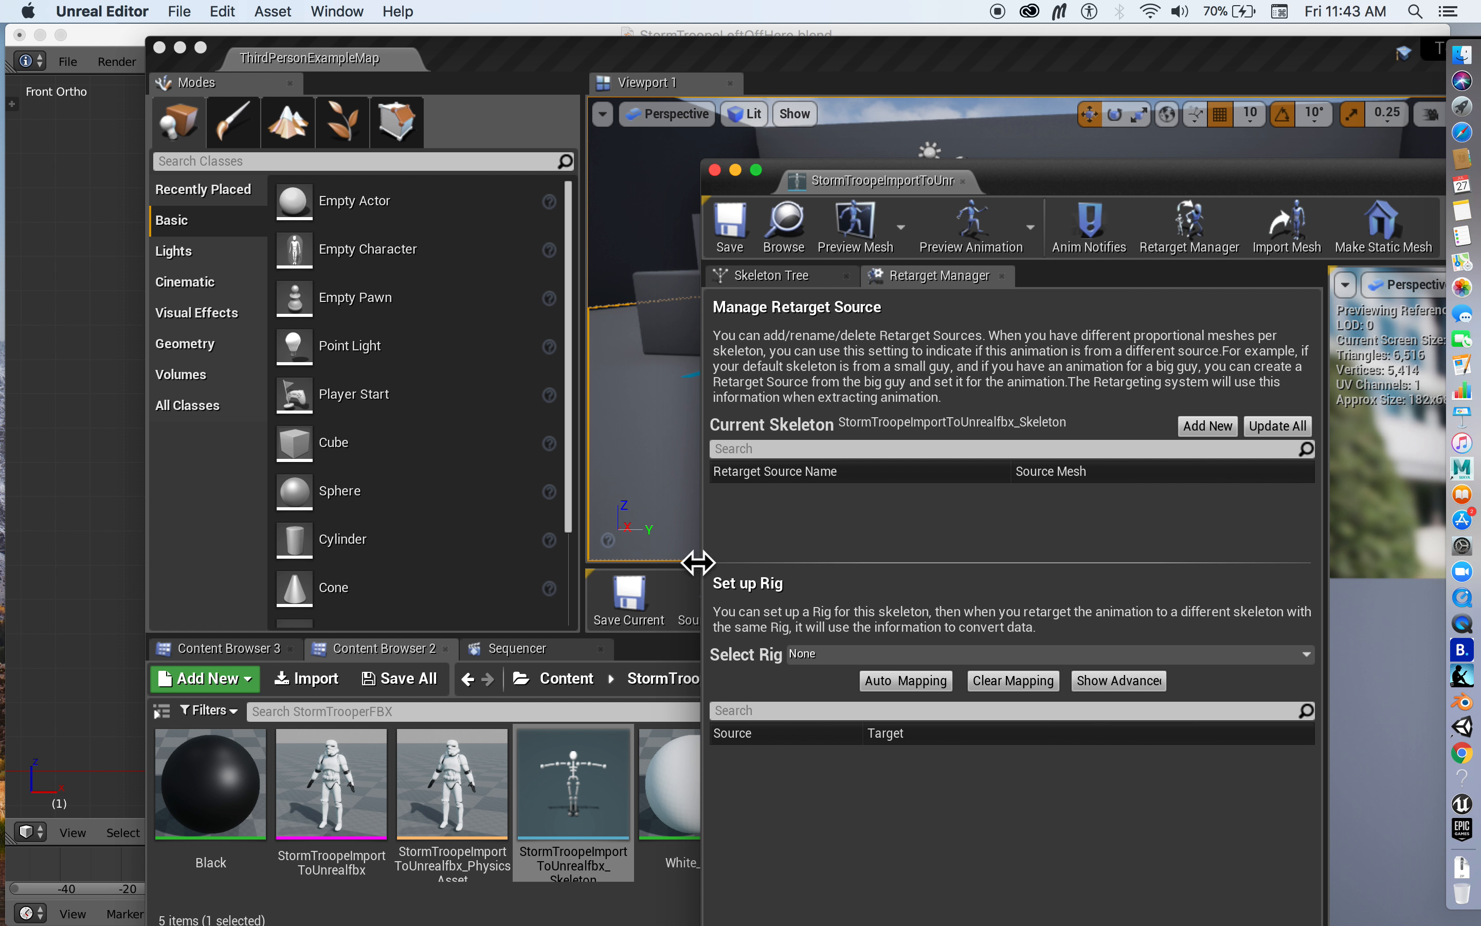
Step: Go to the Mesh folder under Content, Mannequin, Character and open the UE4_Mannequin_Skeleton asset
{"action": "left_click", "coordinate": [559, 682]}
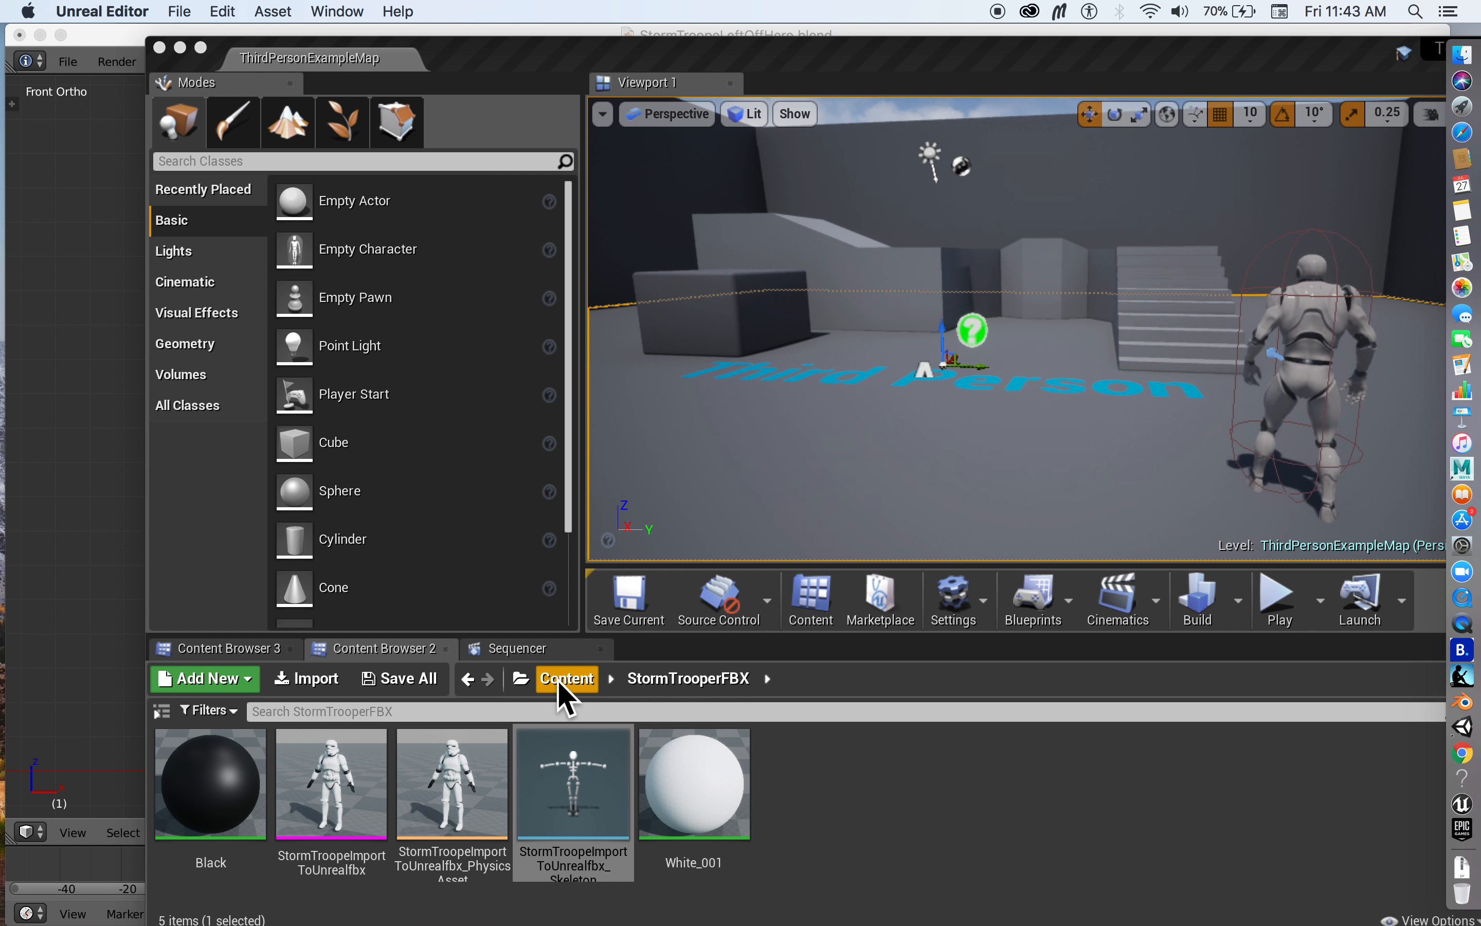
{"action": "left_click", "coordinate": [562, 680]}
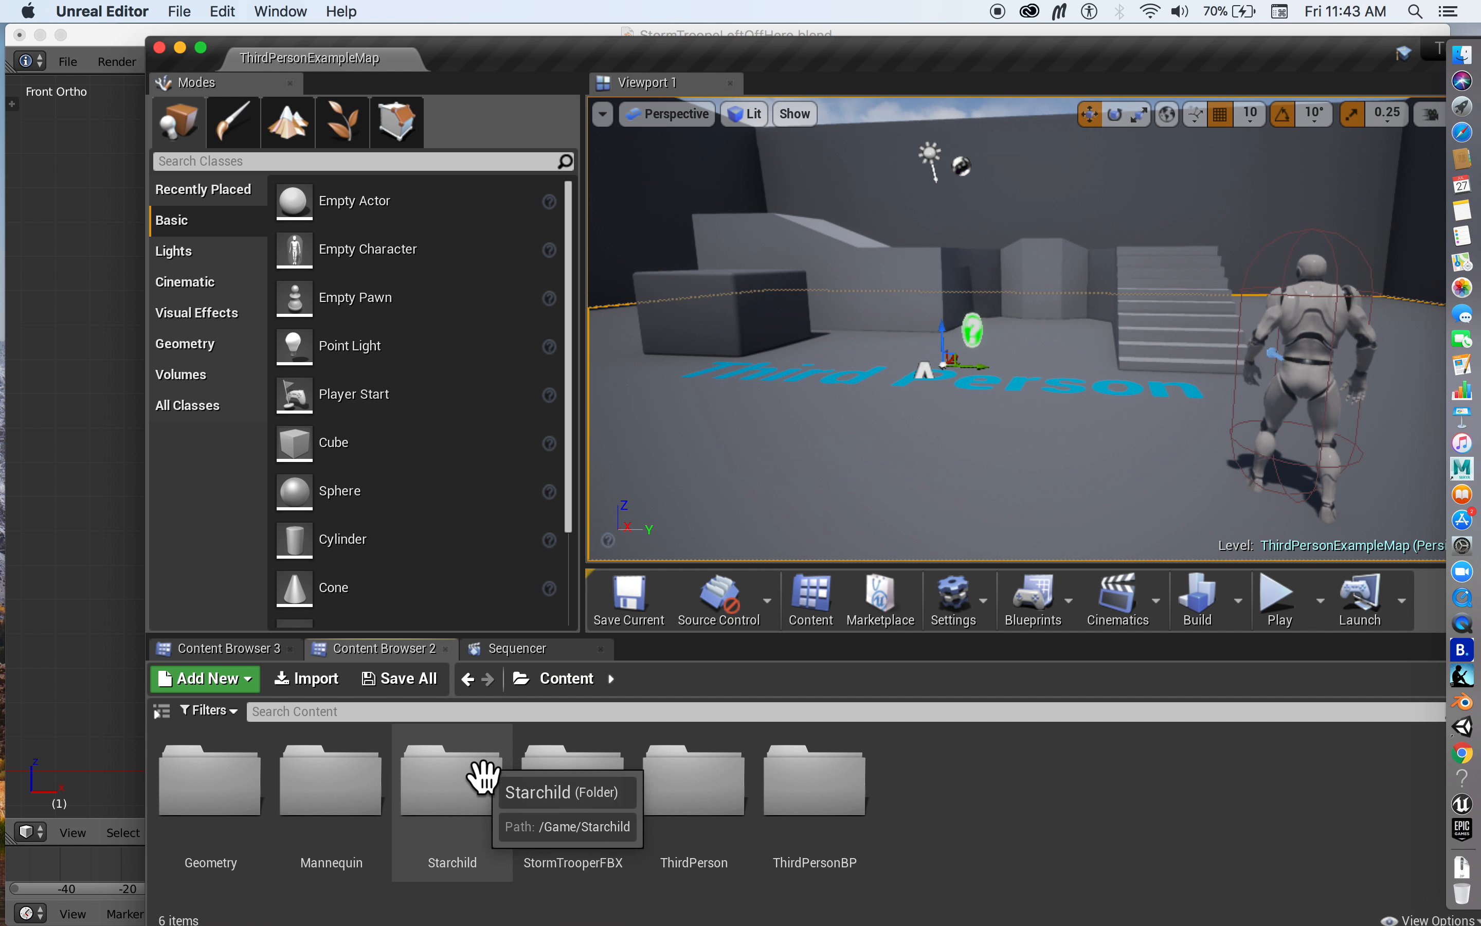
{"action": "double_click", "coordinate": [321, 786]}
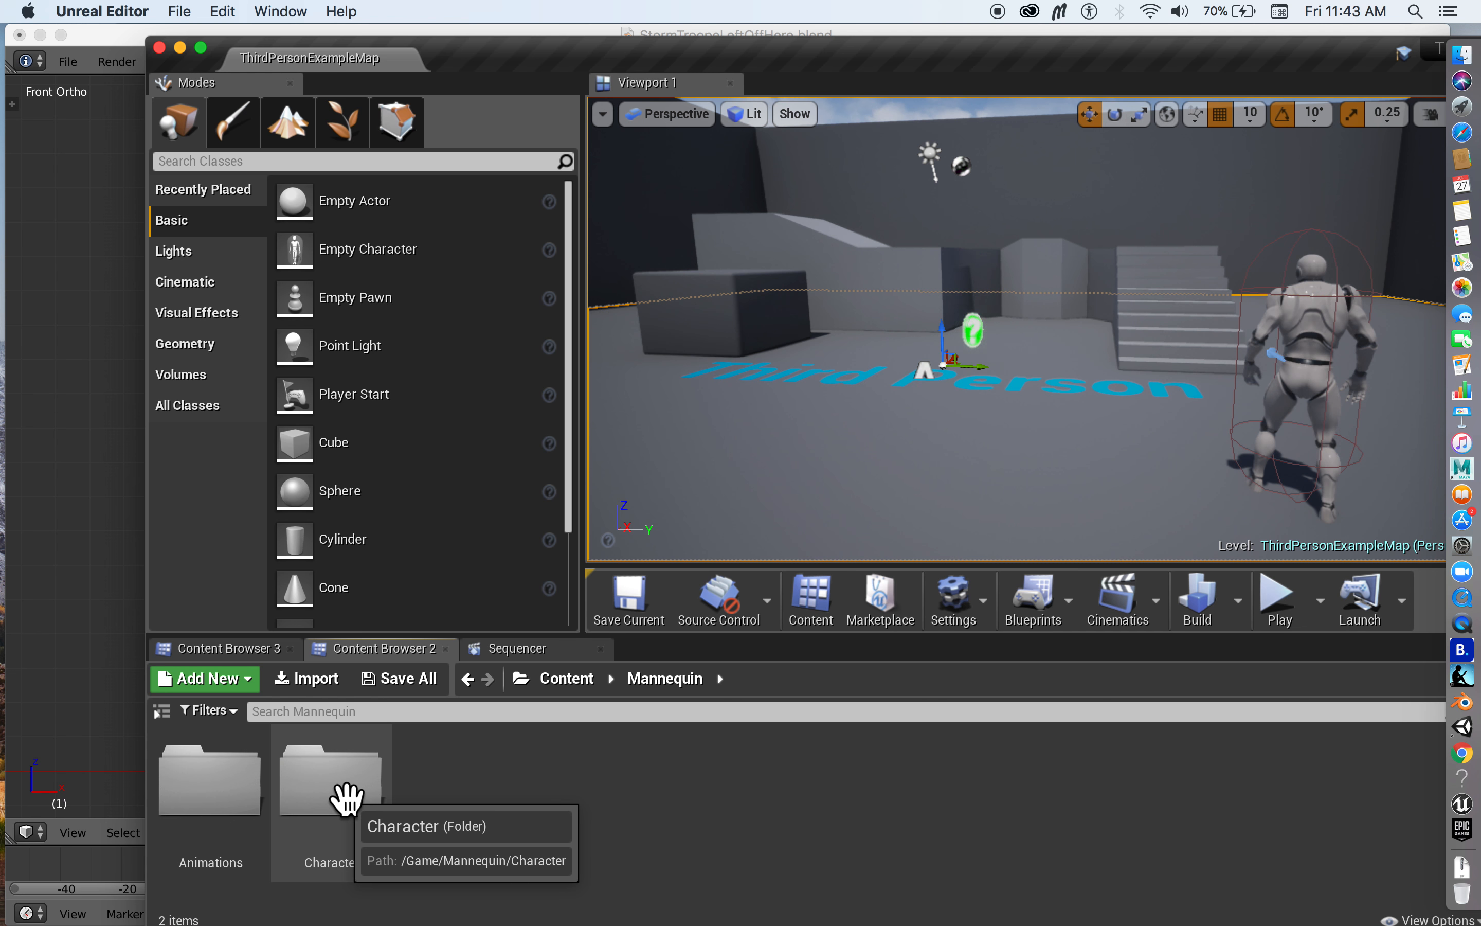
{"action": "double_click", "coordinate": [340, 794]}
{"action": "double_click", "coordinate": [351, 799]}
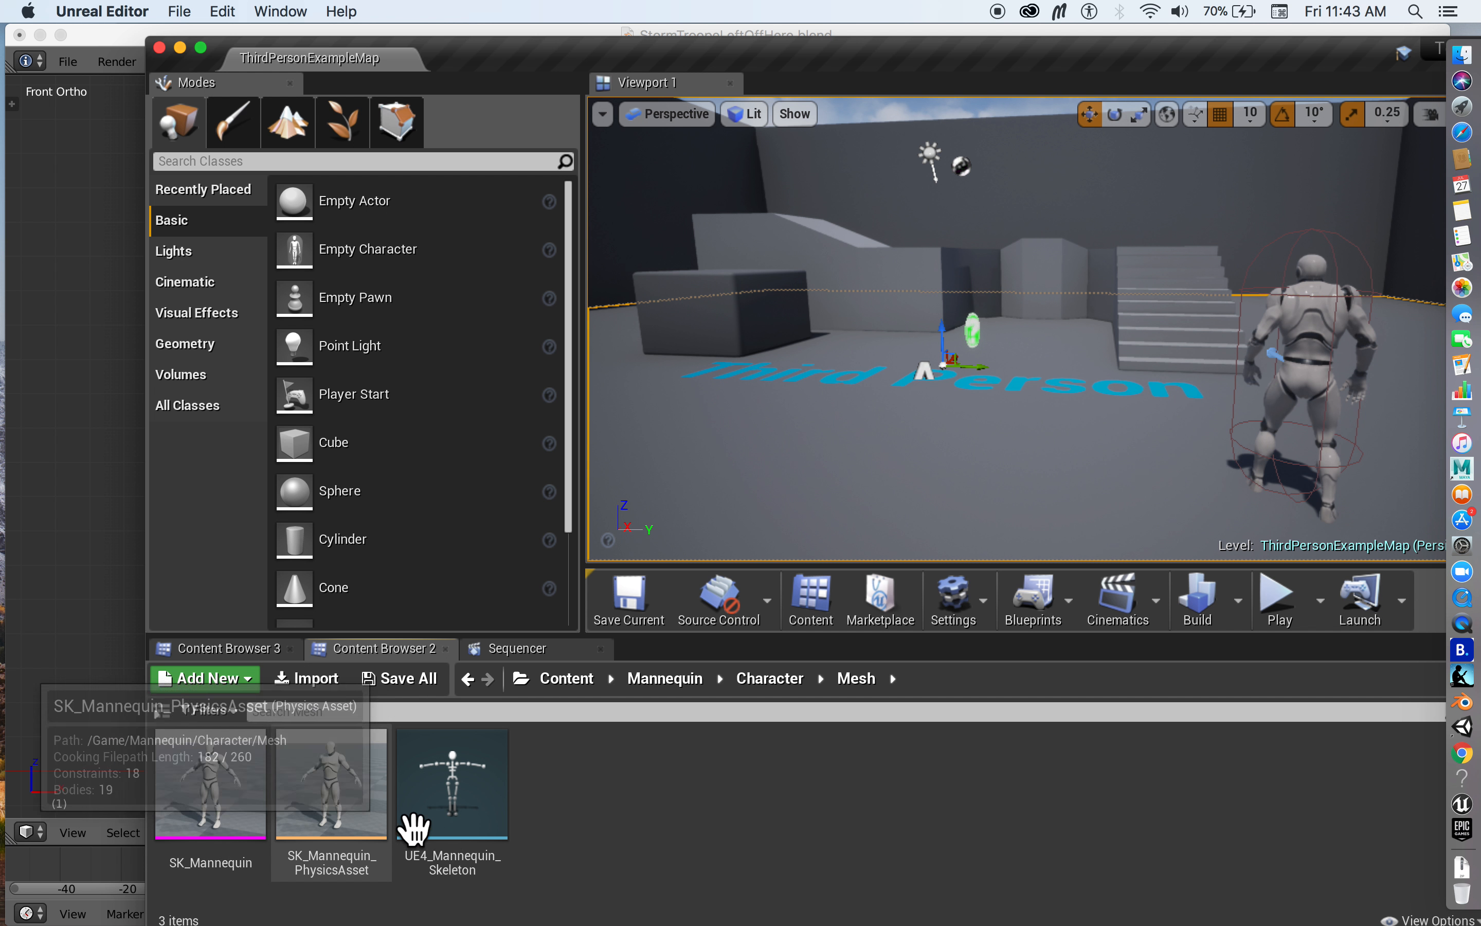
{"action": "left_click", "coordinate": [486, 815]}
{"action": "double_click", "coordinate": [486, 815]}
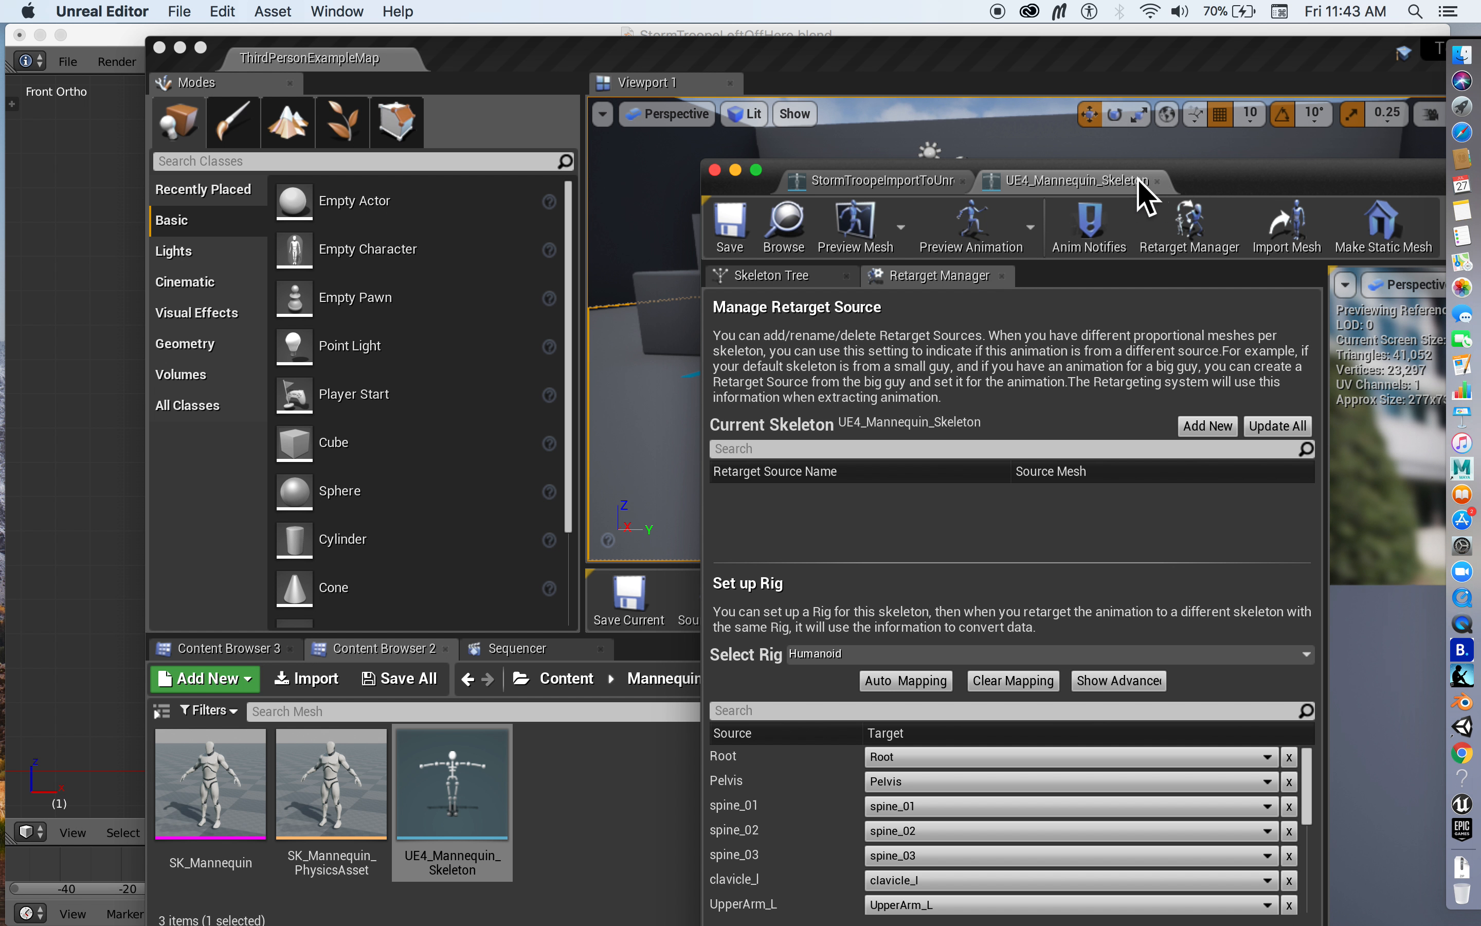
Step: Detach the UE4_Mannequin_Skeleton editor into its own resized window and minimize the Blender window behind it
{"action": "left_click_drag", "start_coordinate": [1091, 183], "coordinate": [391, 261]}
{"action": "left_click", "coordinate": [921, 239]}
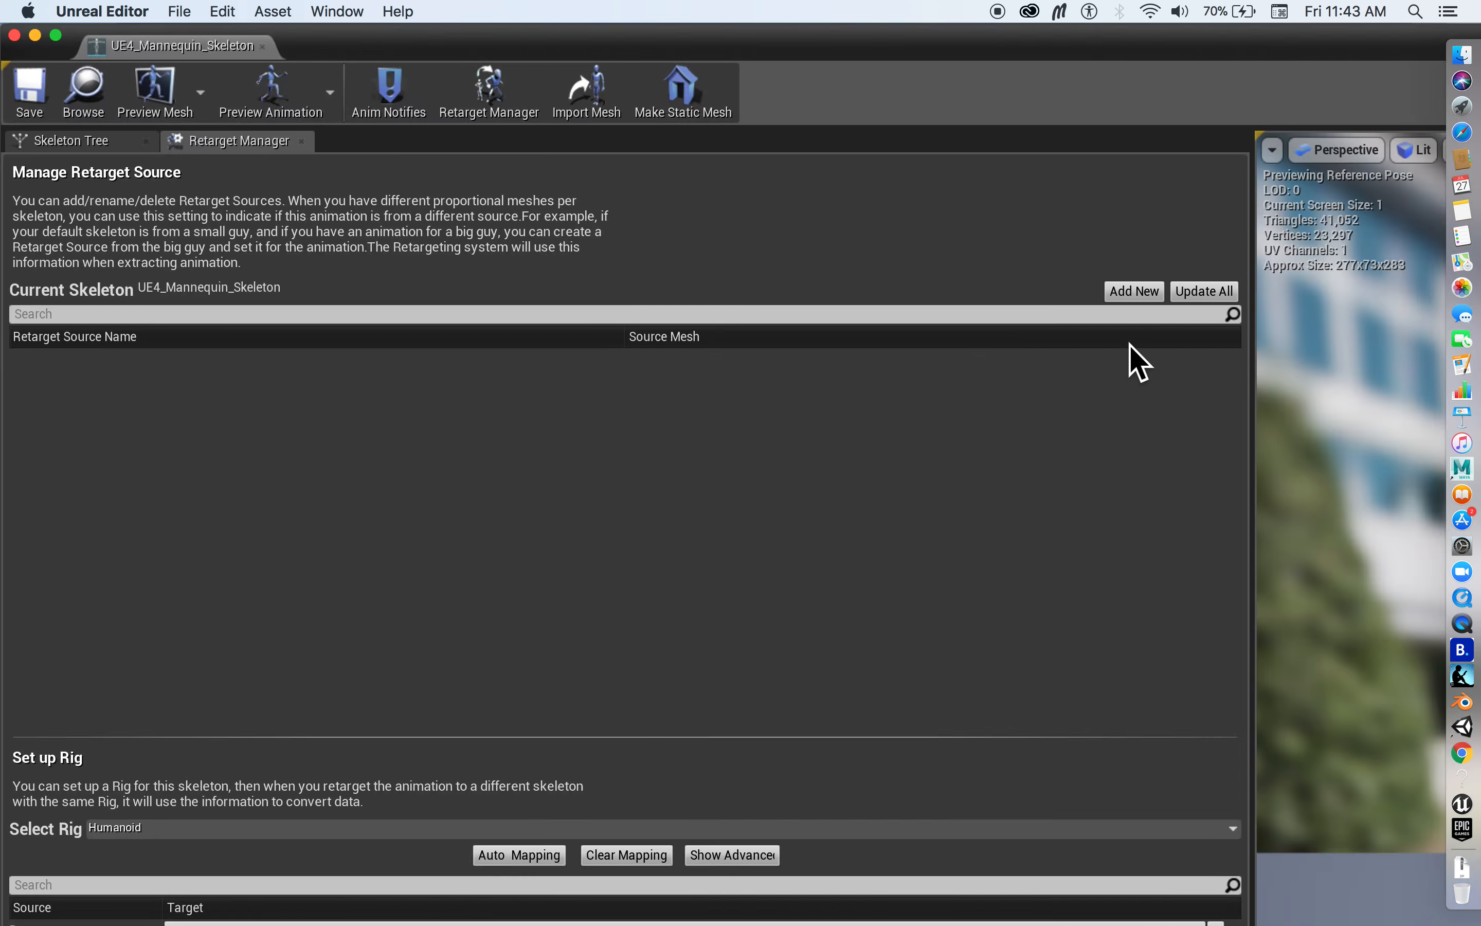
{"action": "left_click_drag", "start_coordinate": [4, 37], "coordinate": [128, 120]}
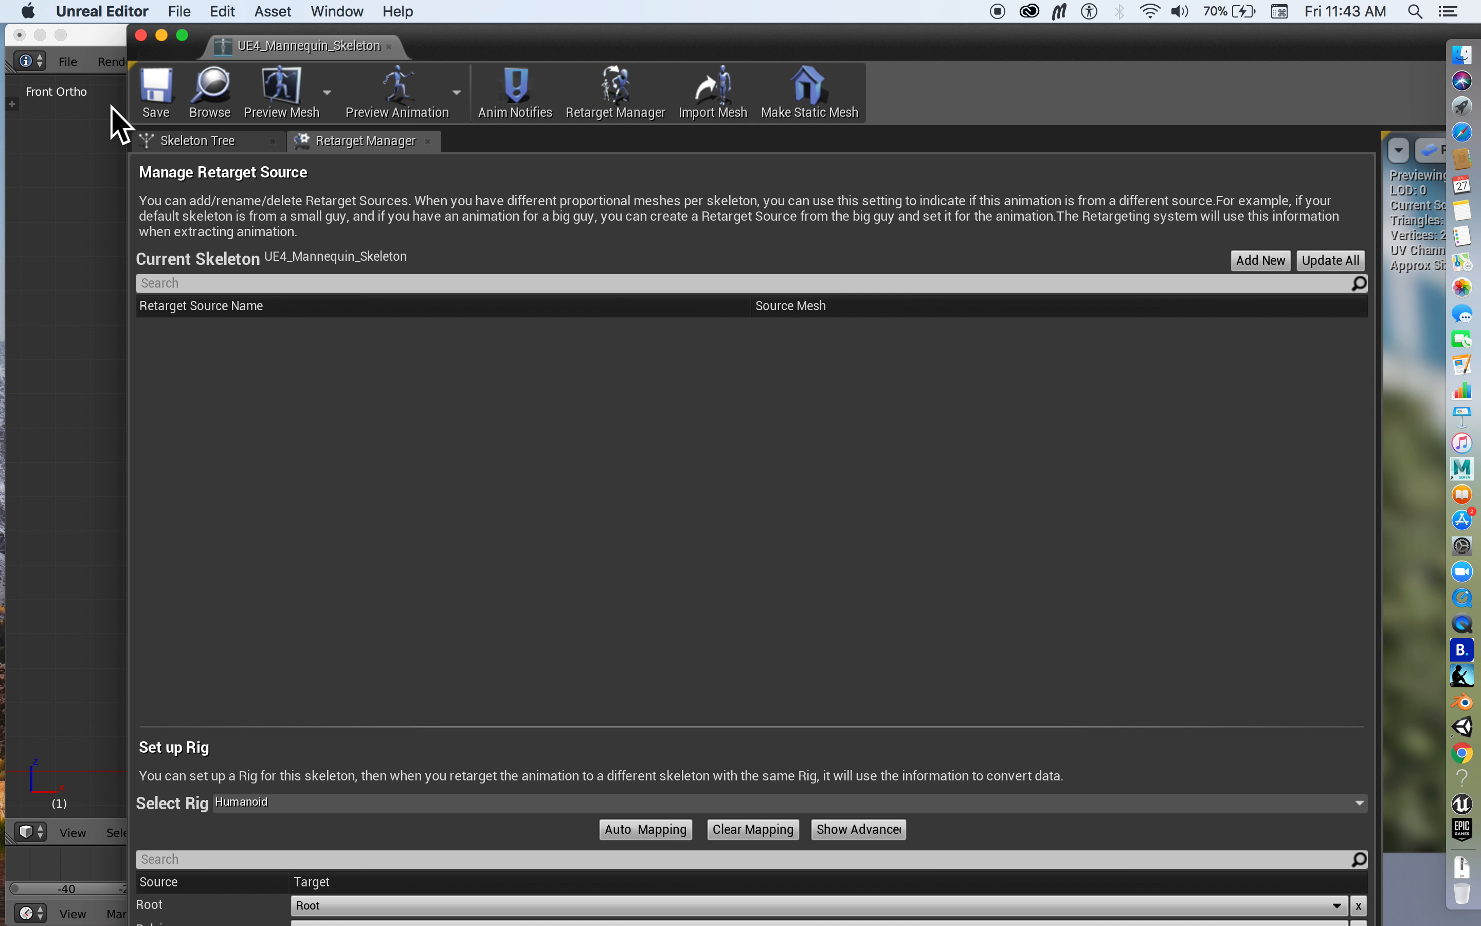
{"action": "left_click", "coordinate": [122, 116]}
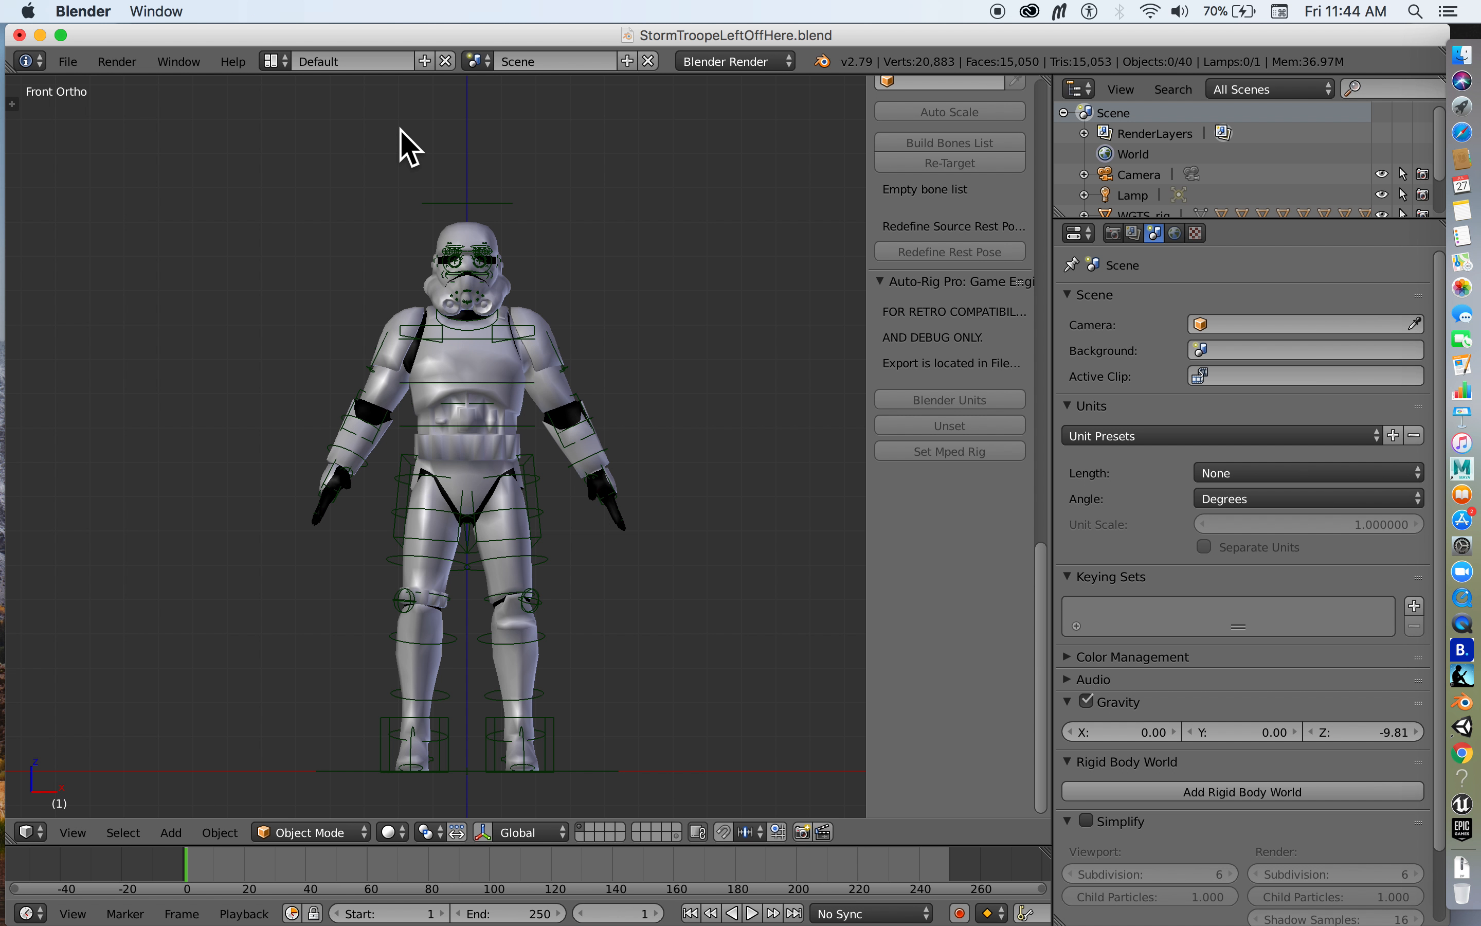
{"action": "left_click", "coordinate": [41, 35]}
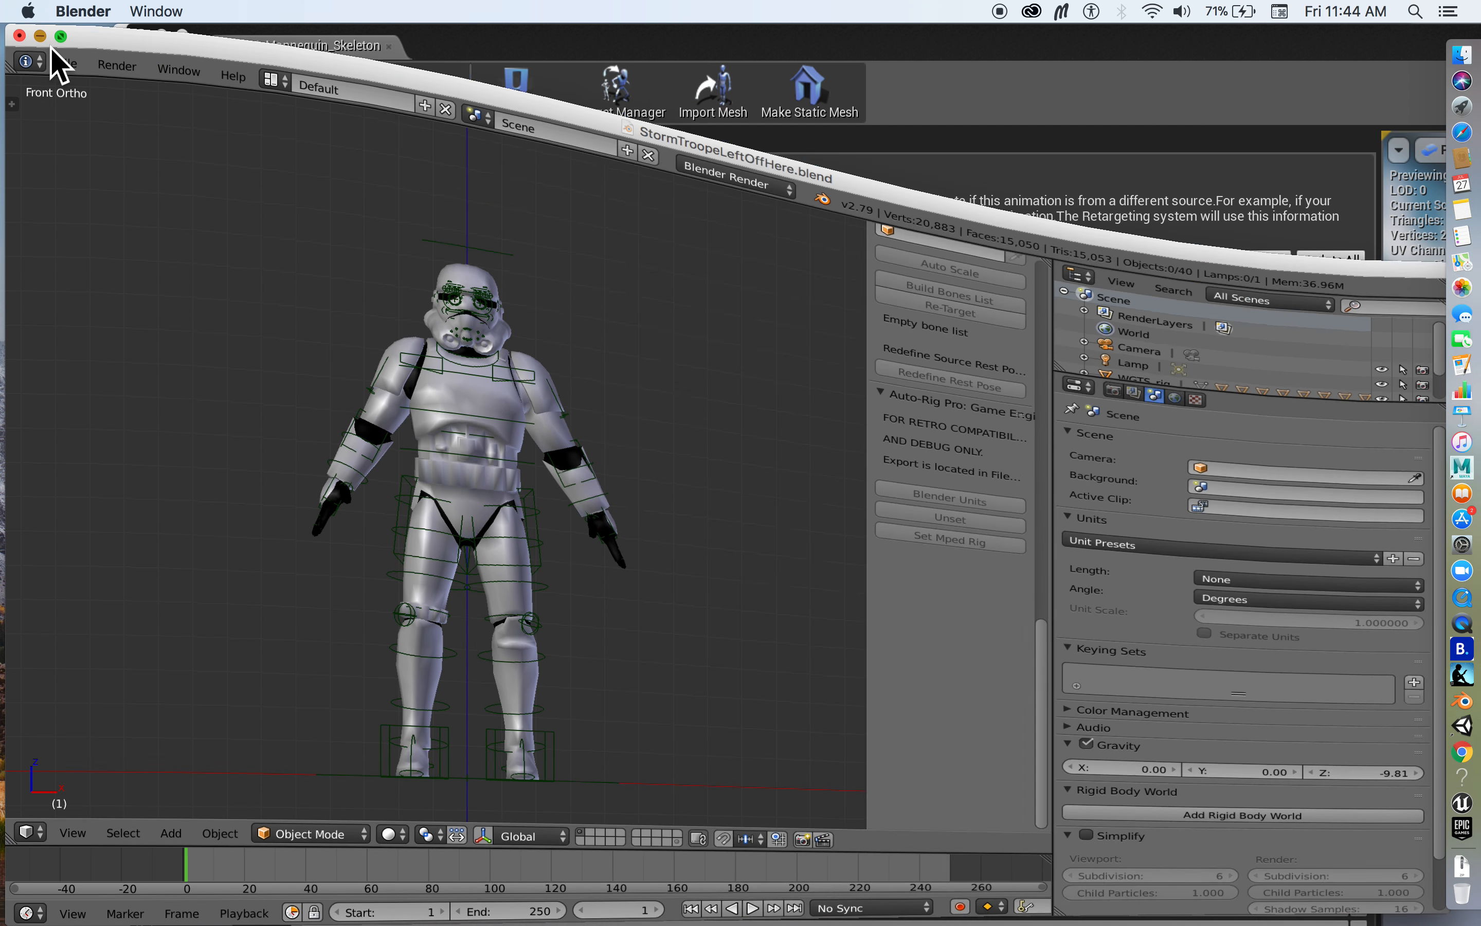